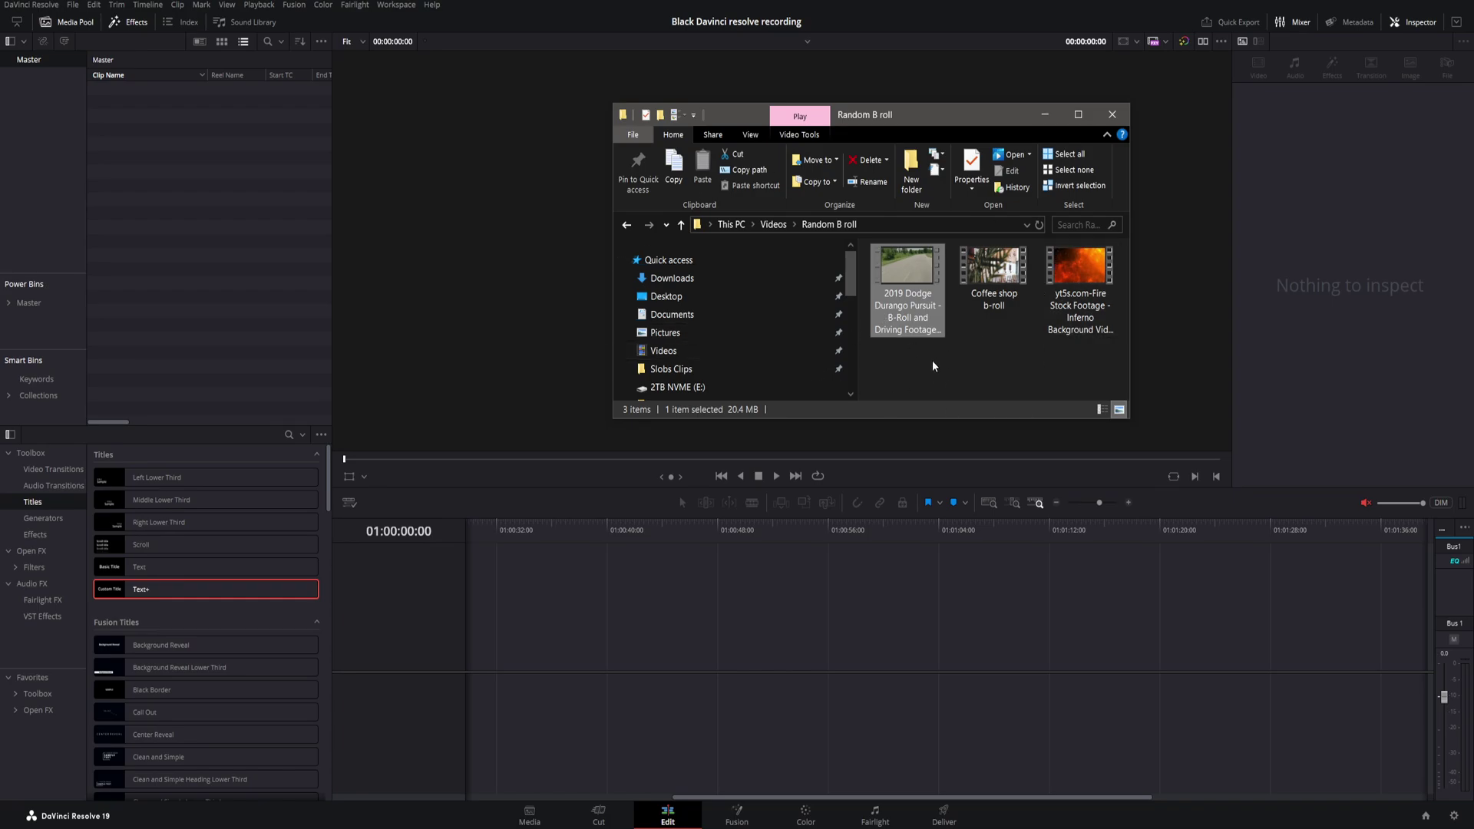
Add the Dodge Durango Pursuit B-roll clip to Timeline 1, play it briefly, and zoom out
{"action": "mouse_move", "coordinate": [904, 277]}
{"action": "left_mouse_down"}
{"action": "mouse_move", "coordinate": [926, 278]}
{"action": "mouse_move", "coordinate": [1166, 531]}
{"action": "mouse_move", "coordinate": [572, 703]}
{"action": "mouse_move", "coordinate": [453, 691]}
{"action": "left_mouse_up"}
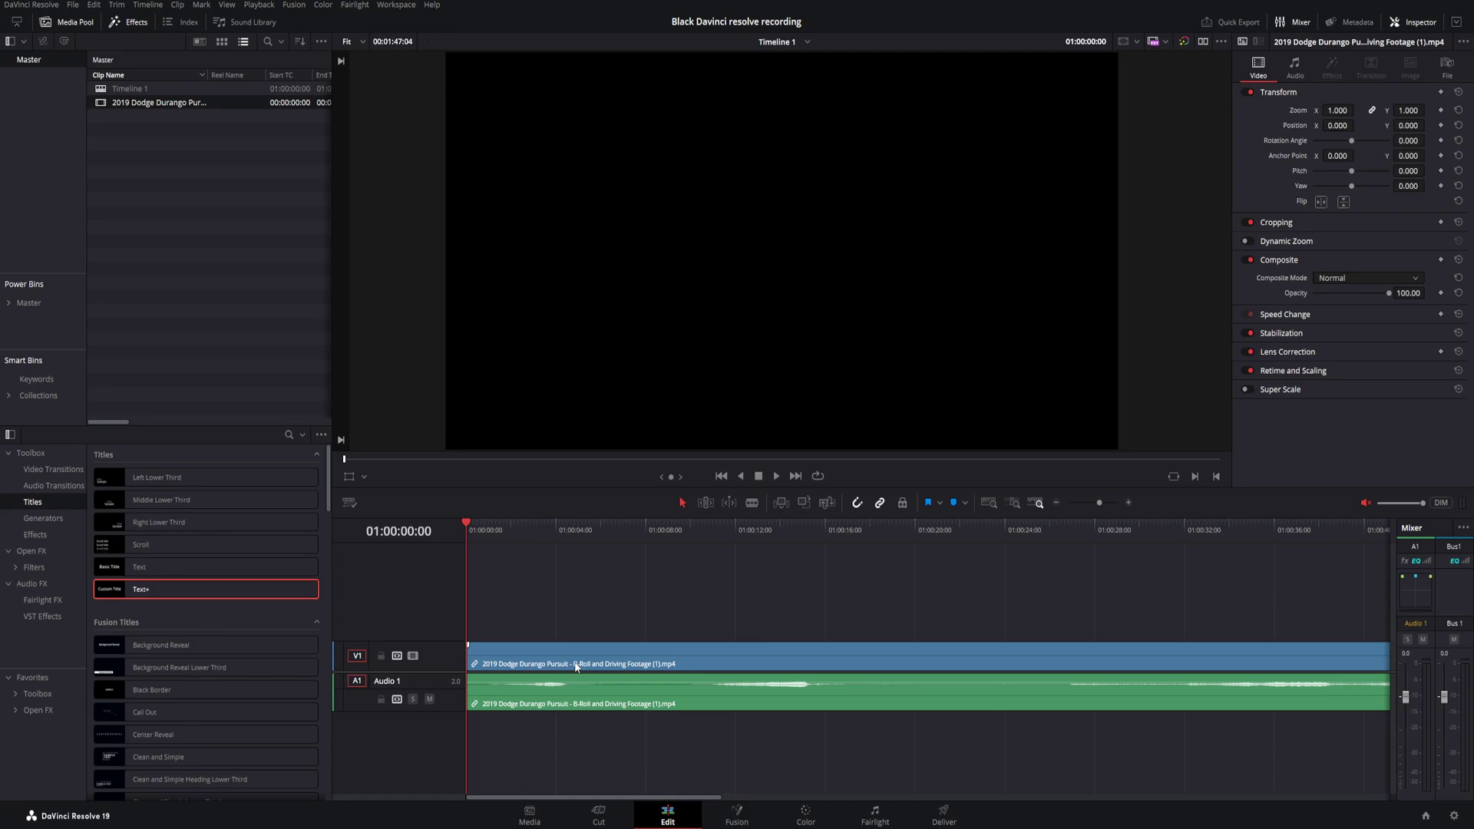
{"action": "key", "text": "space"}
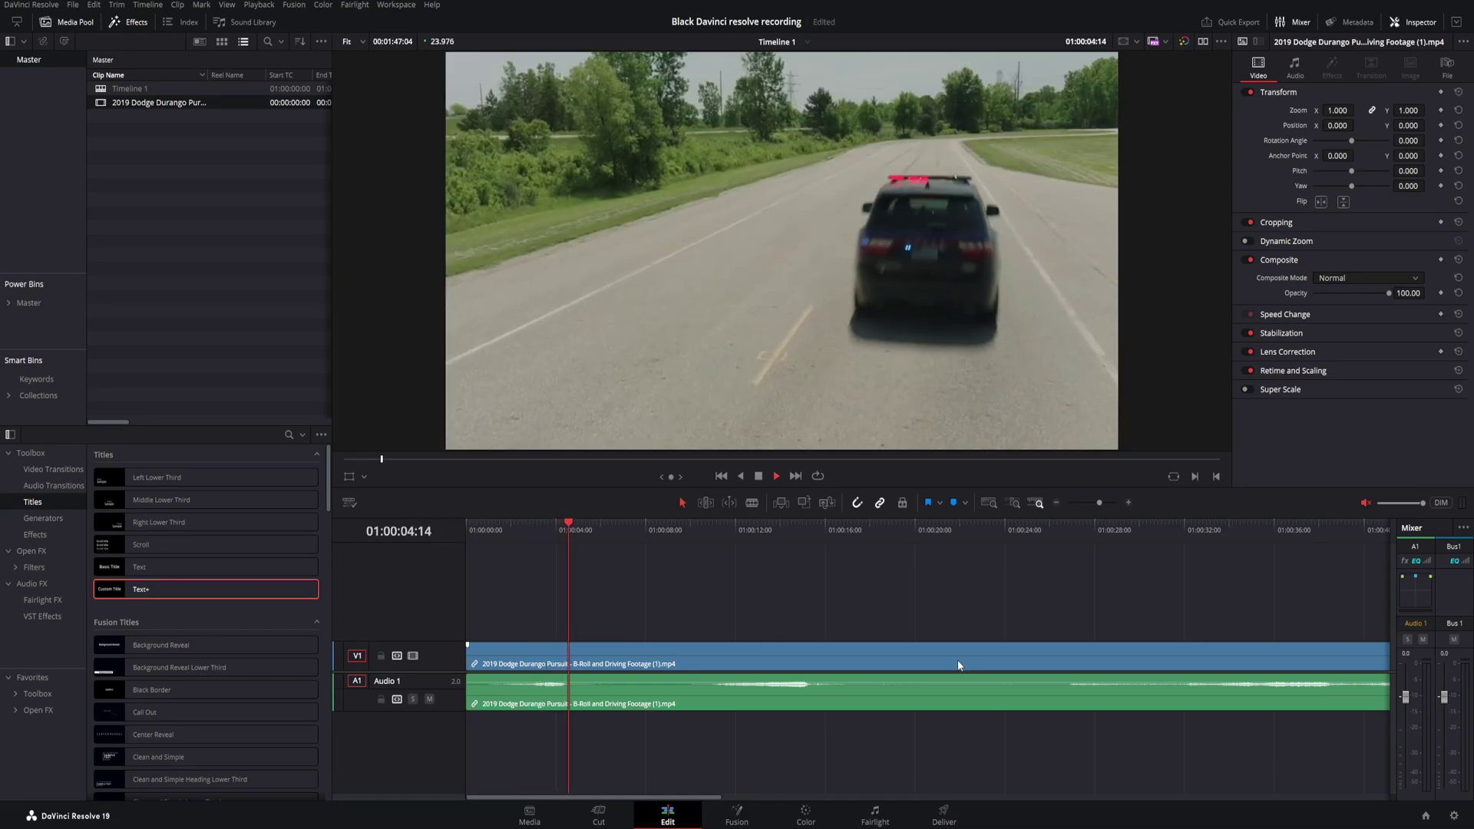
{"action": "key", "text": "space"}
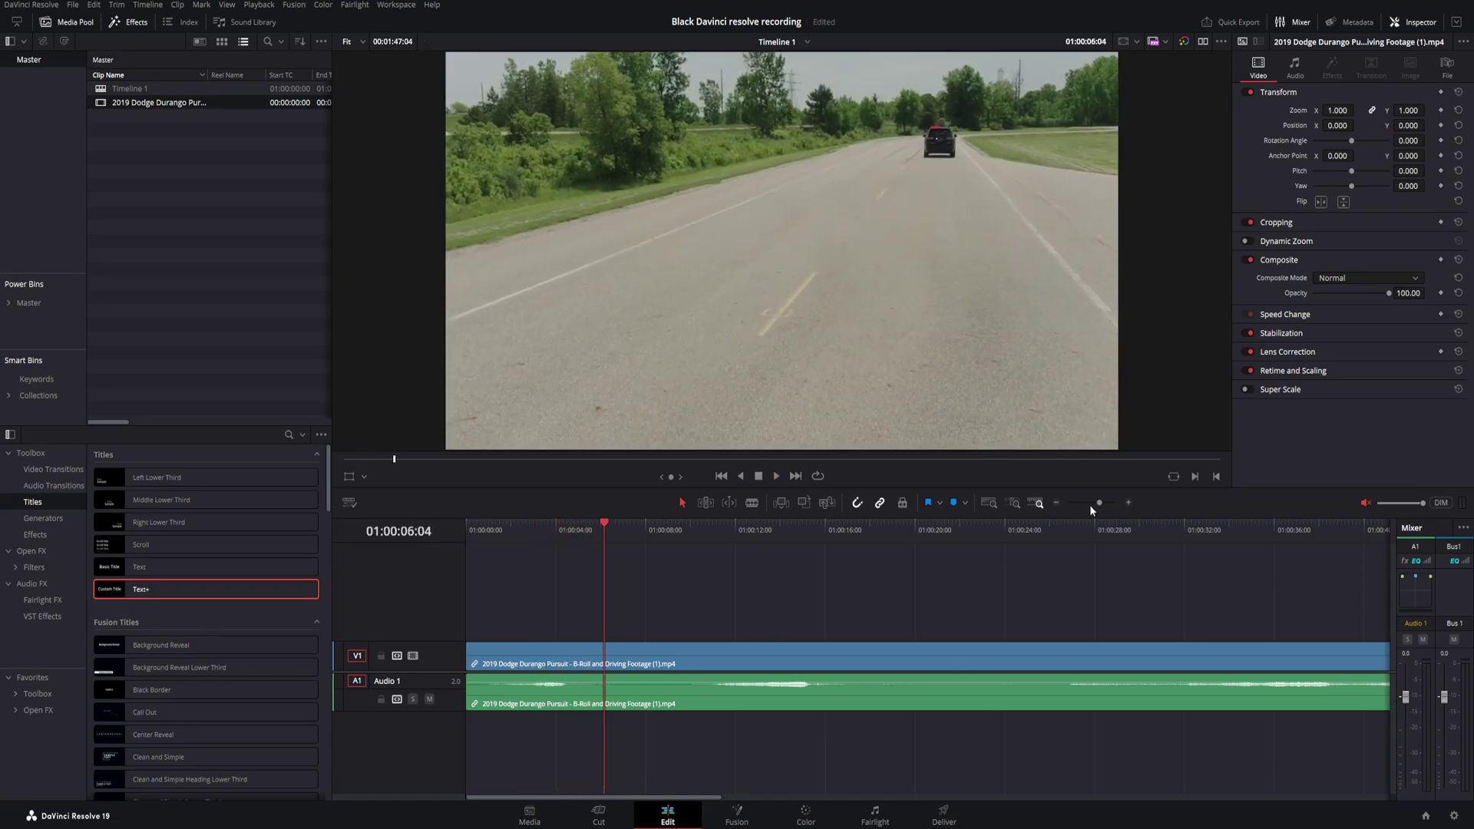
{"action": "mouse_move", "coordinate": [1098, 503]}
{"action": "left_mouse_down"}
{"action": "mouse_move", "coordinate": [1086, 505]}
{"action": "mouse_move", "coordinate": [1099, 504]}
{"action": "left_mouse_up"}
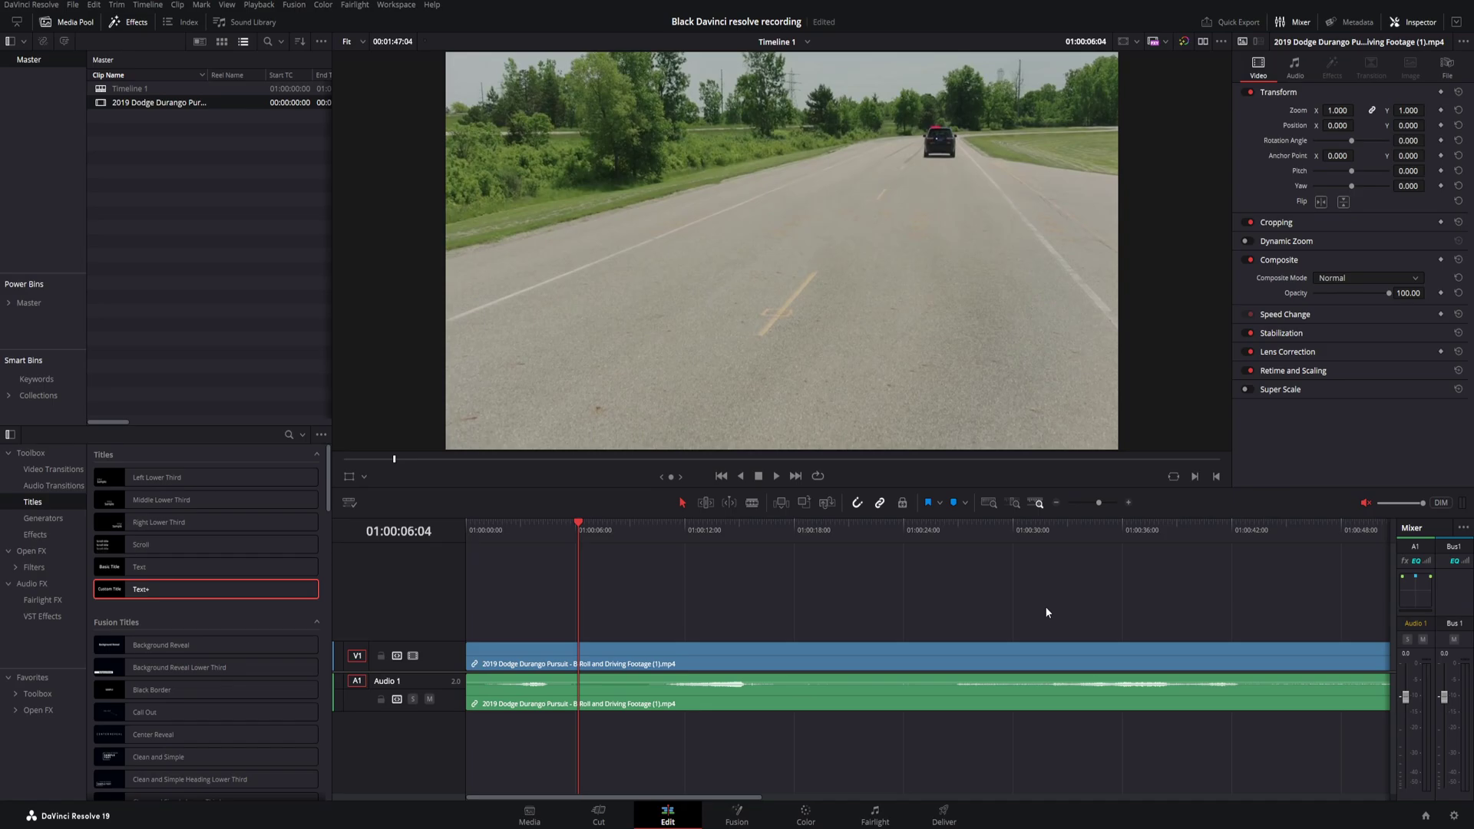
{"action": "key", "text": "Home"}
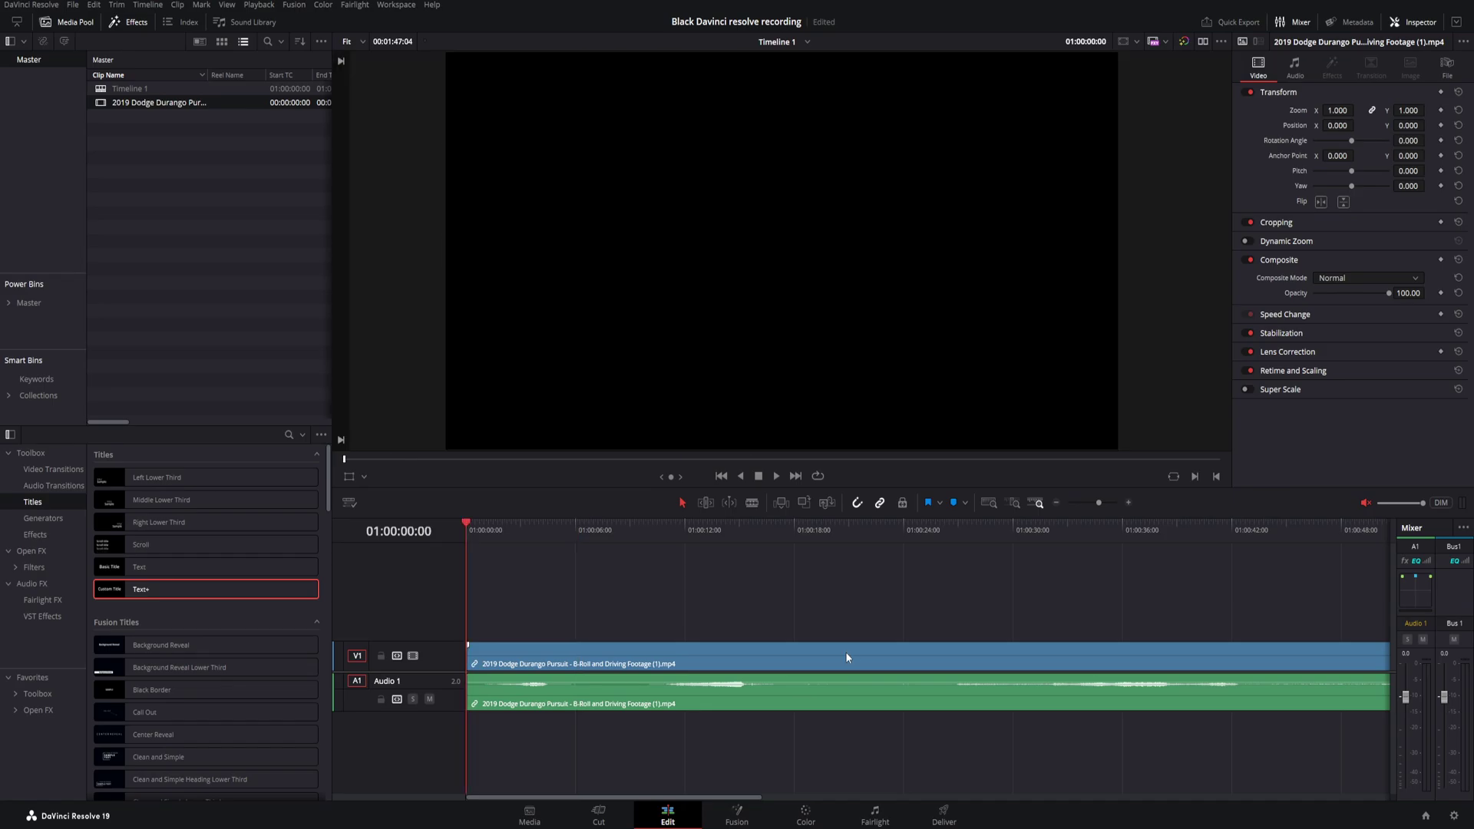
{"action": "key", "text": "space"}
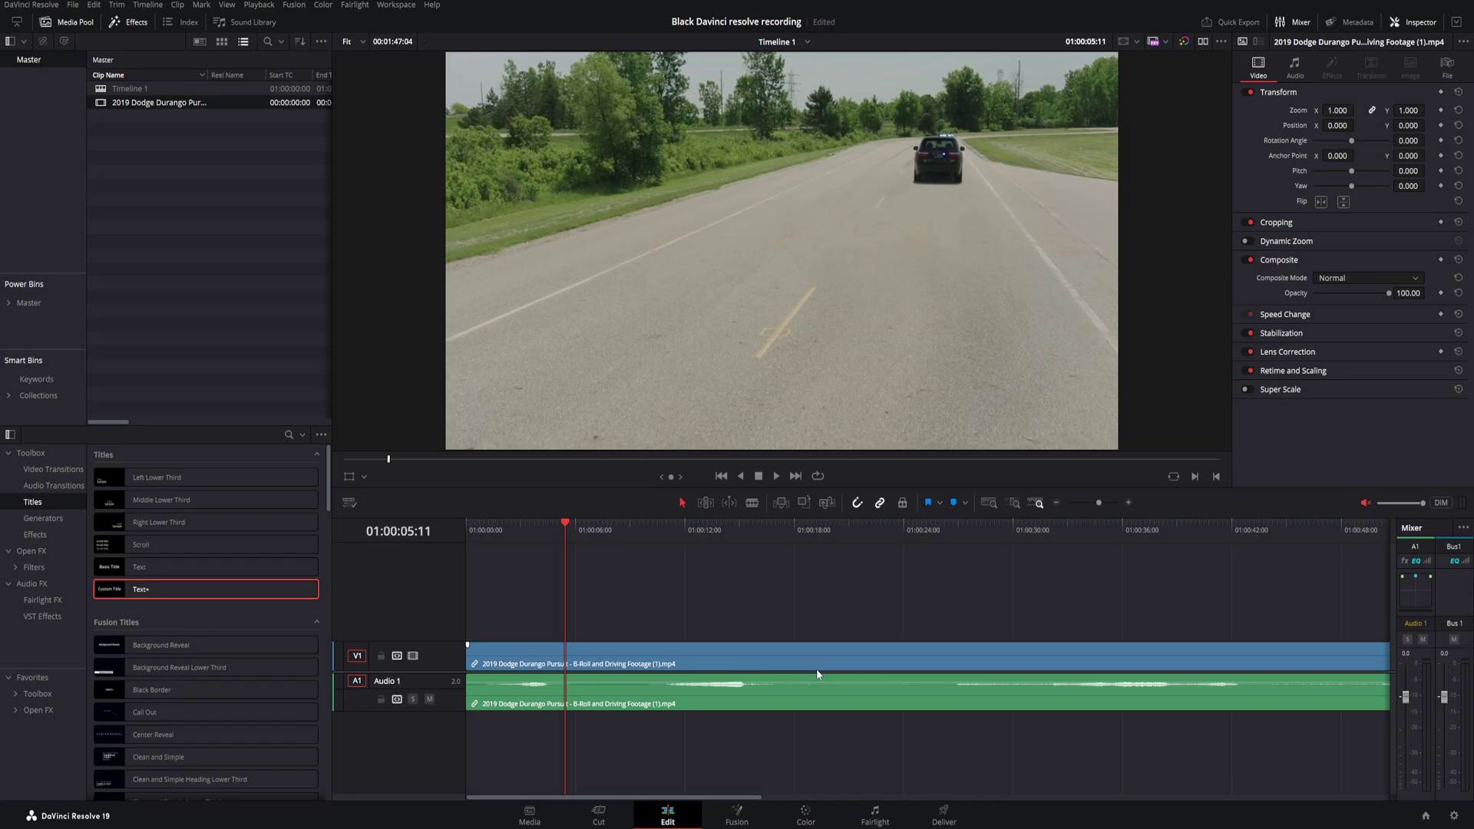
{"action": "key", "text": "j"}
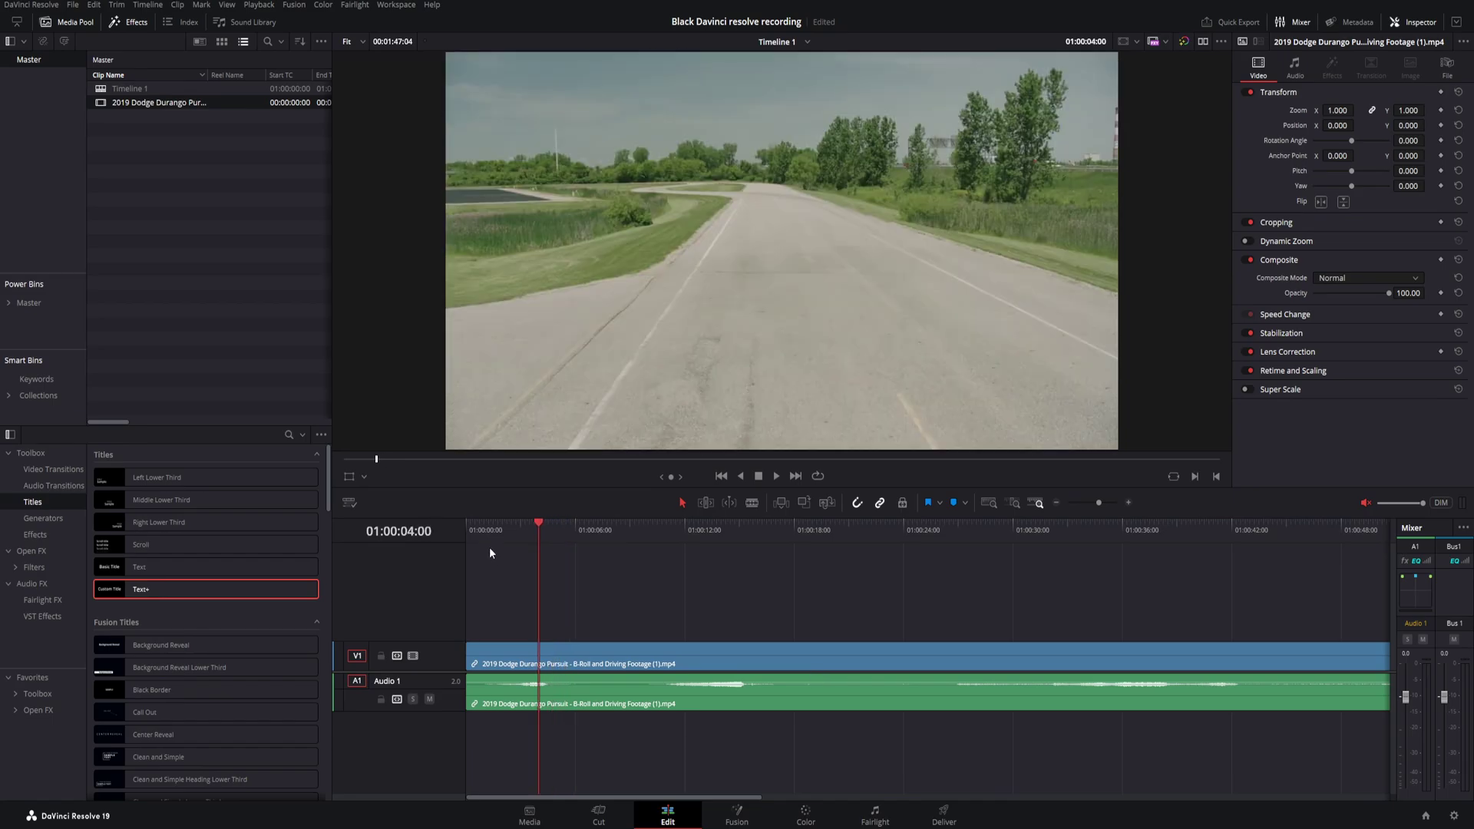
{"action": "left_click", "coordinate": [479, 536]}
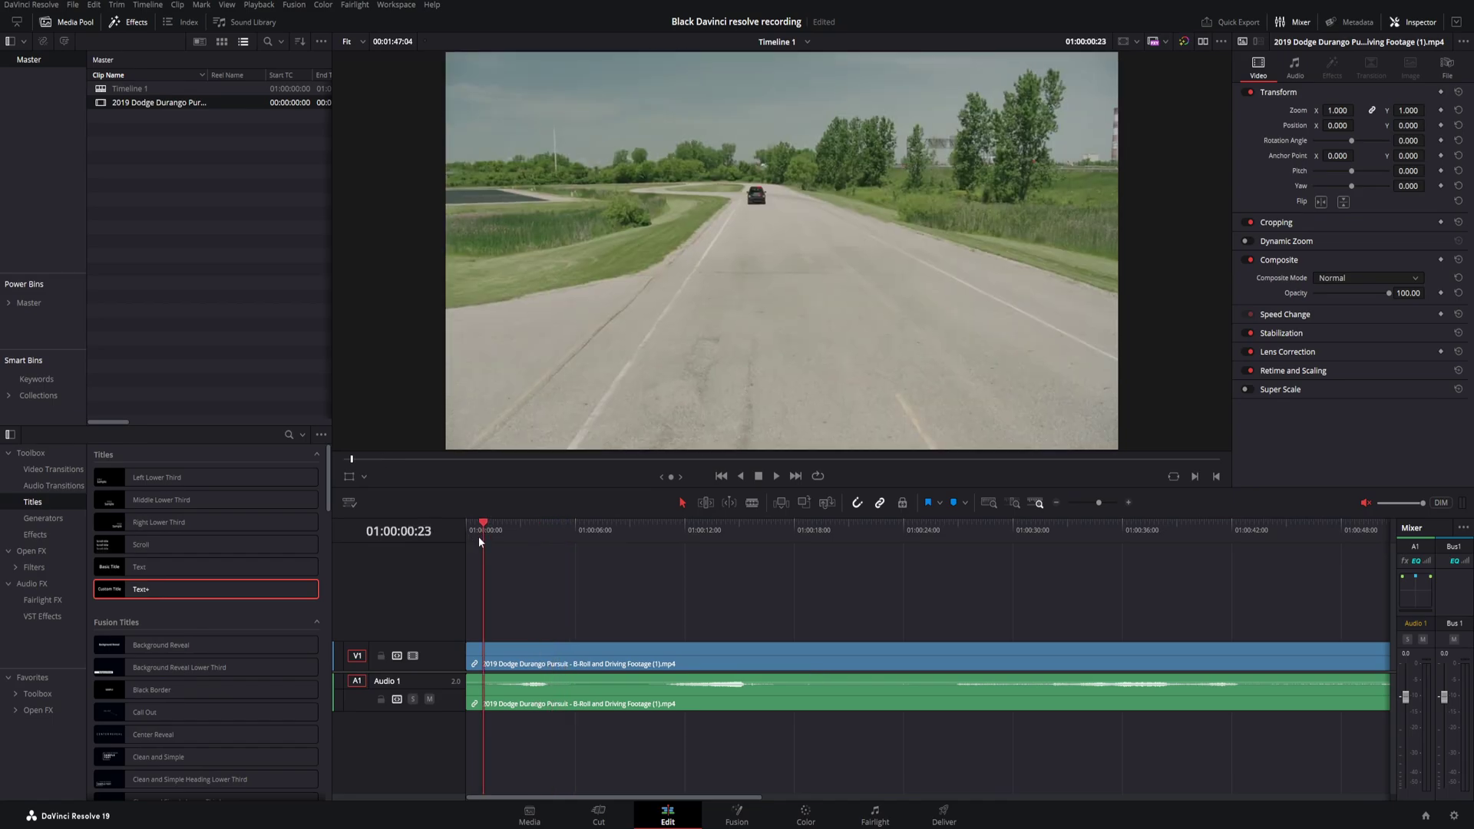
{"action": "left_click", "coordinate": [476, 537]}
{"action": "key", "text": "space"}
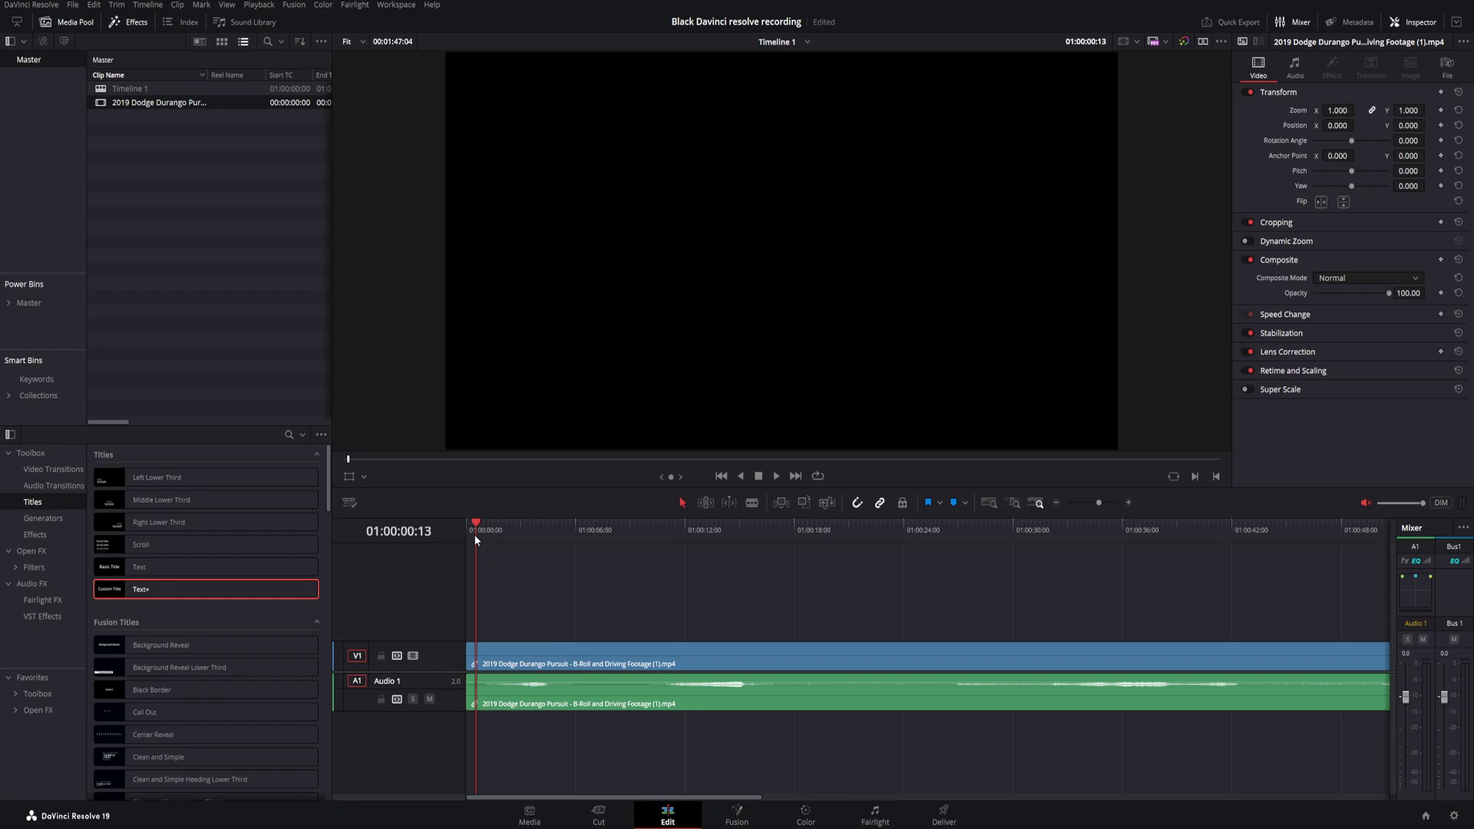
{"action": "left_click", "coordinate": [475, 536]}
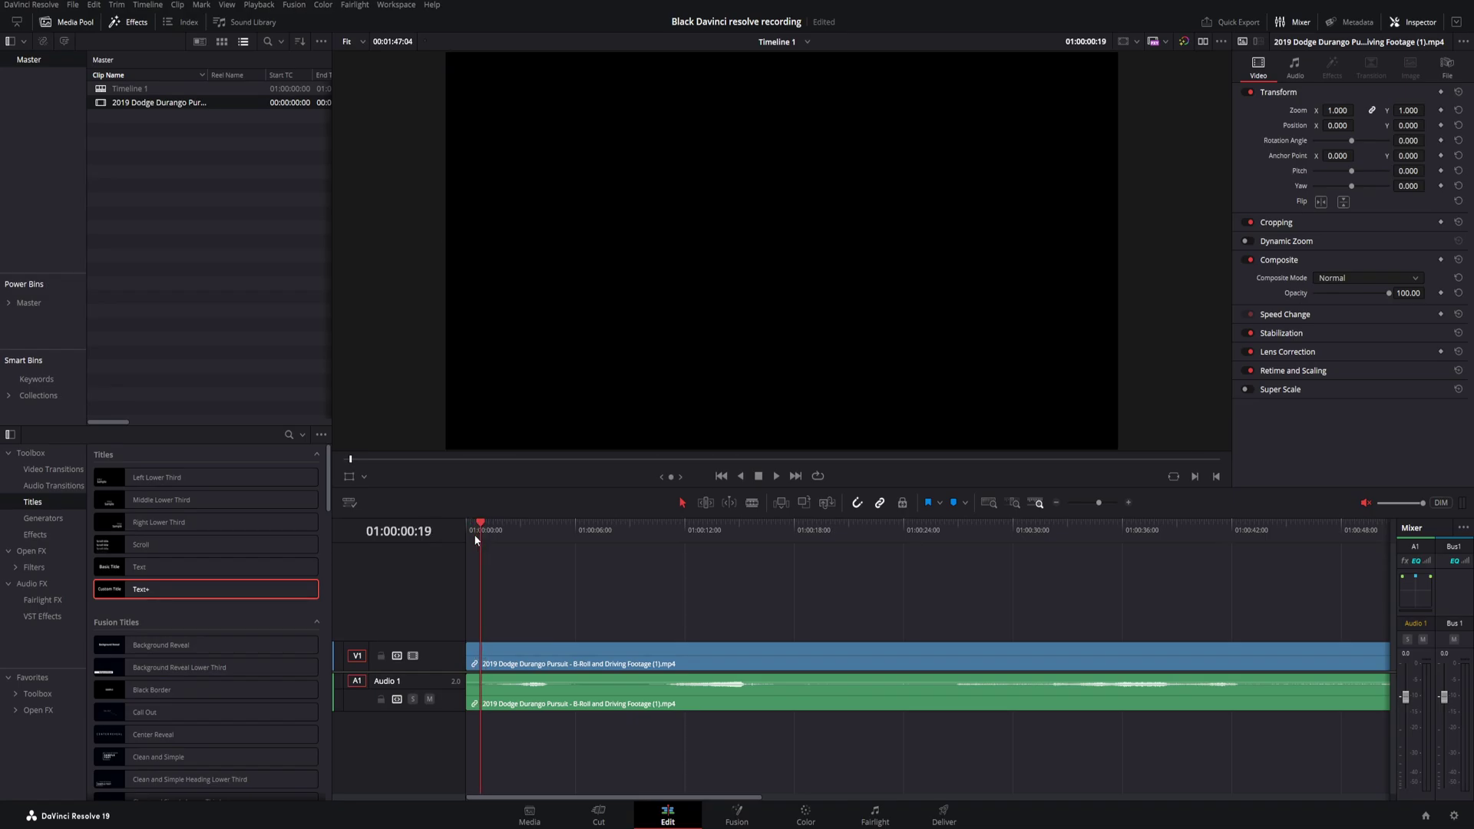
{"action": "key", "text": "j"}
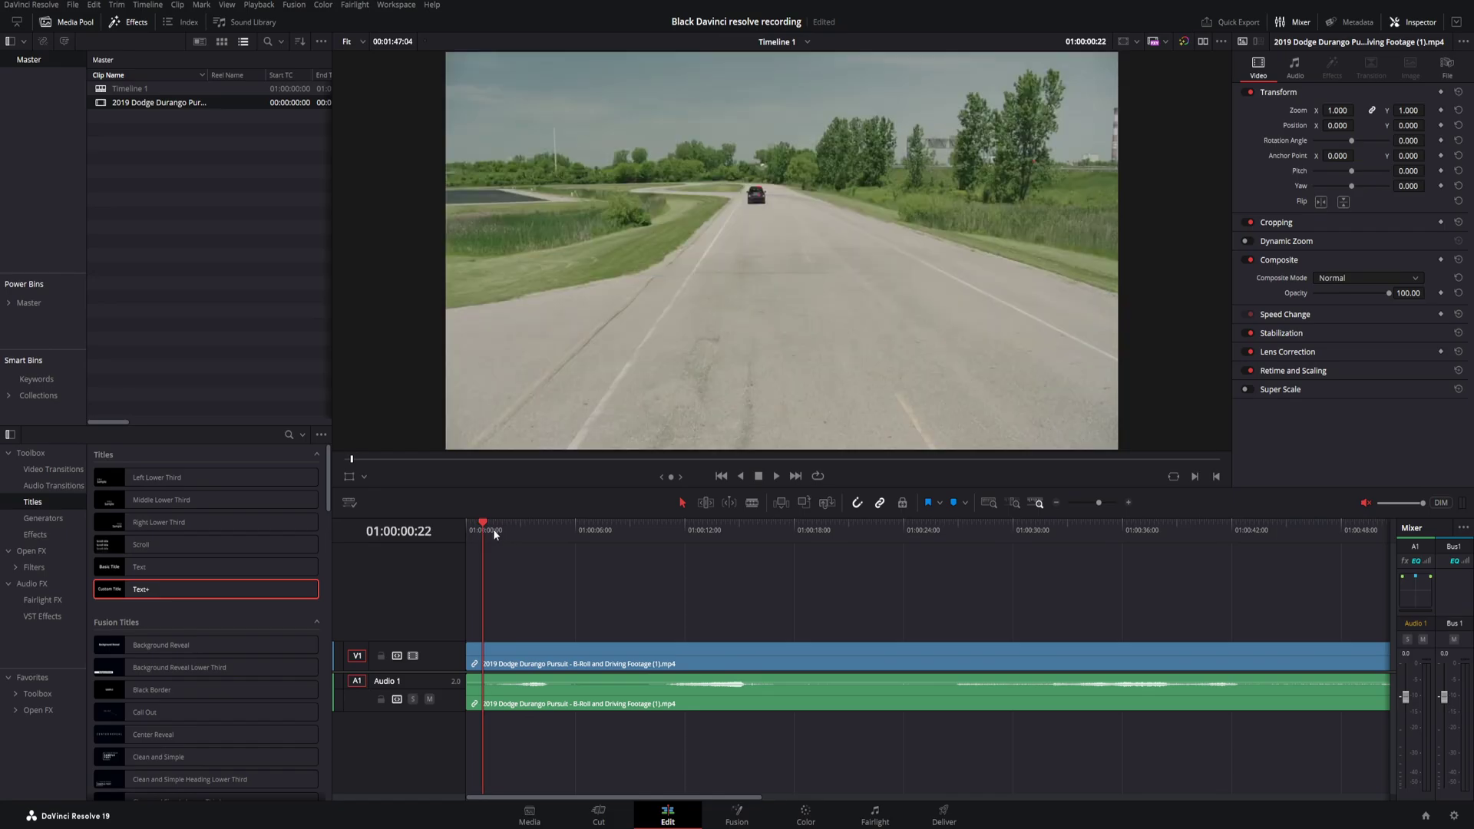
{"action": "left_click", "coordinate": [752, 502]}
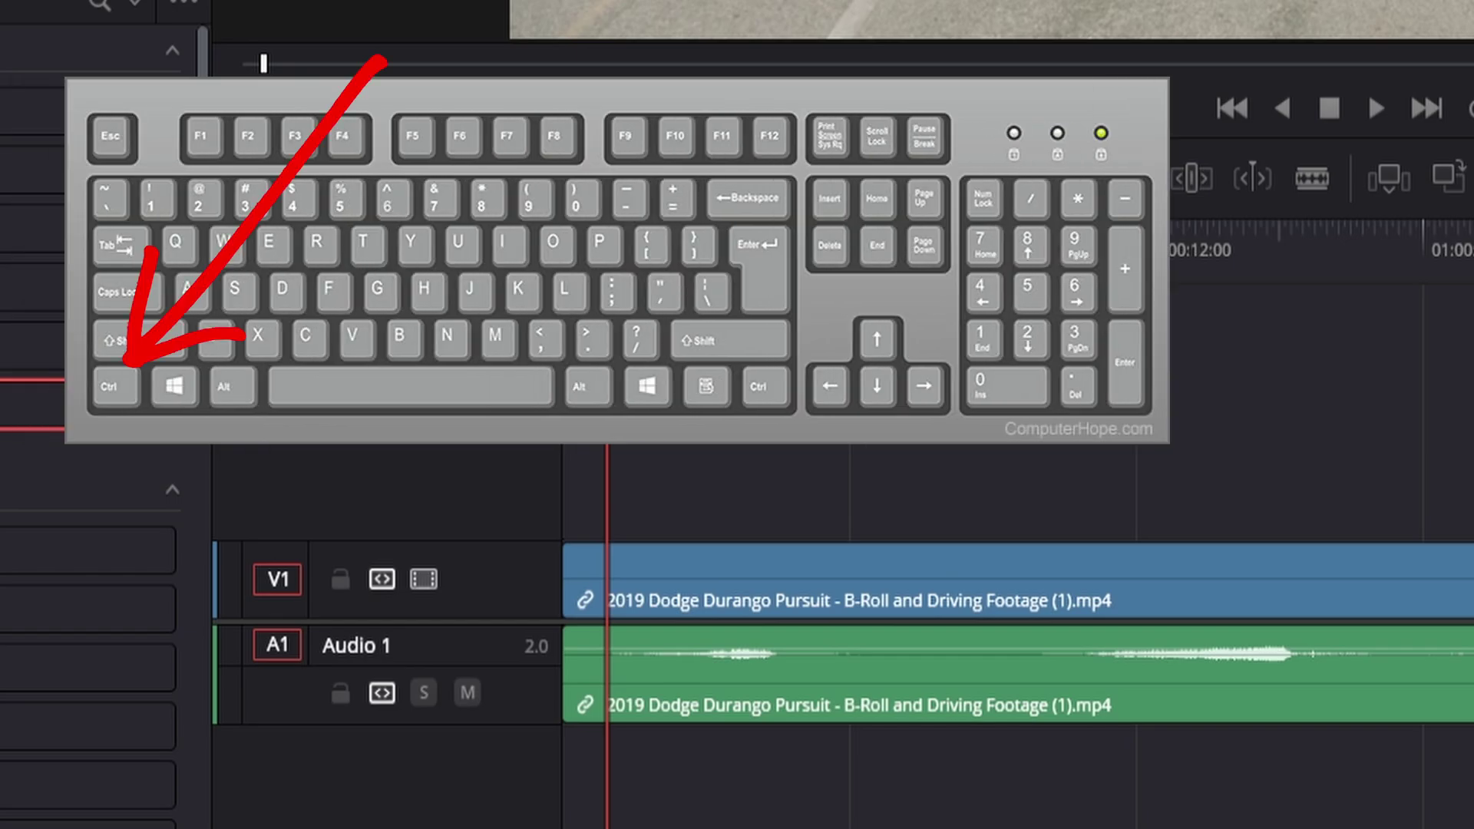
{"action": "key", "text": "ctrl+b"}
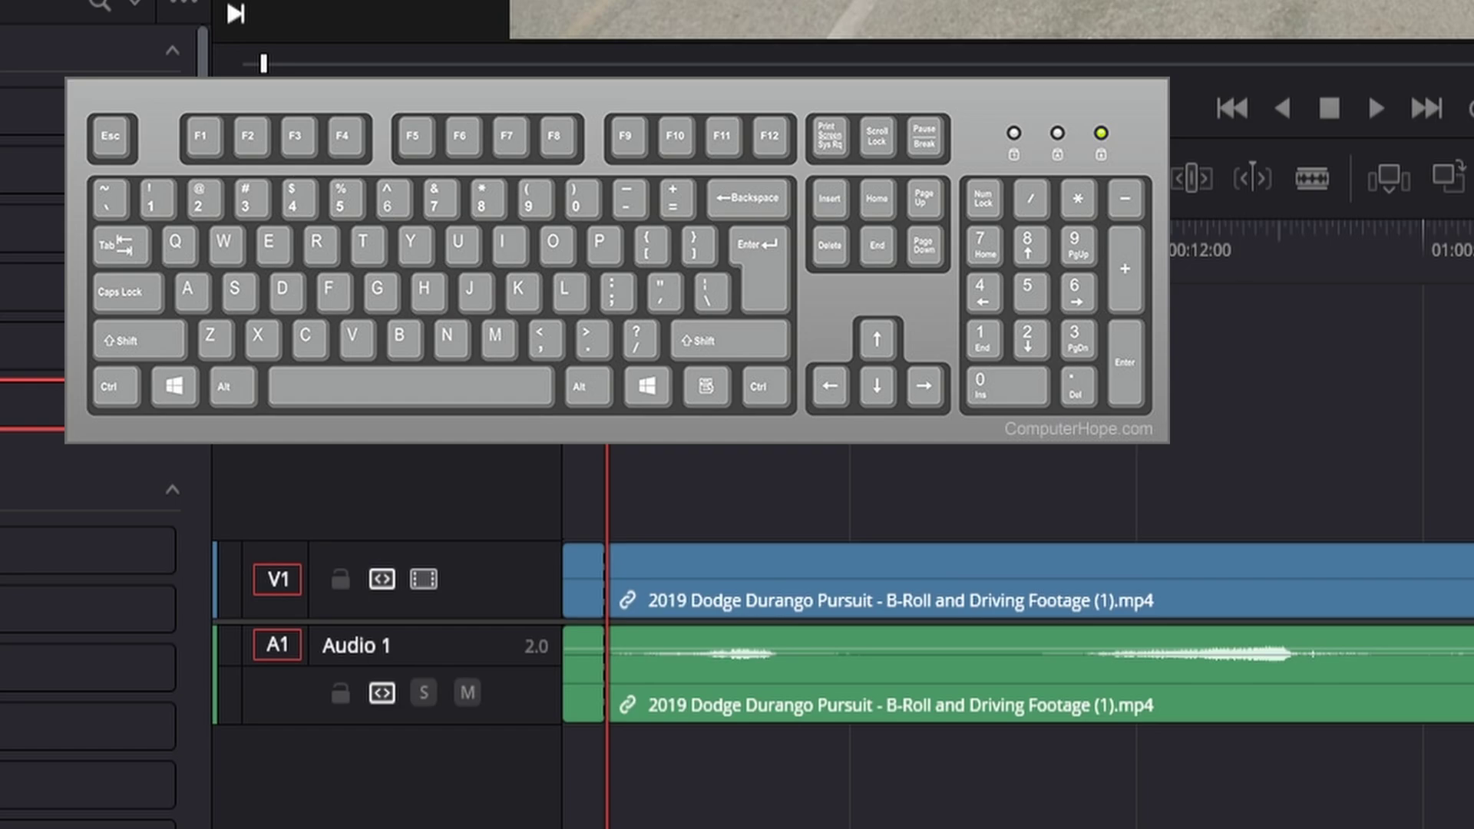
{"action": "key", "text": "ctrl+z"}
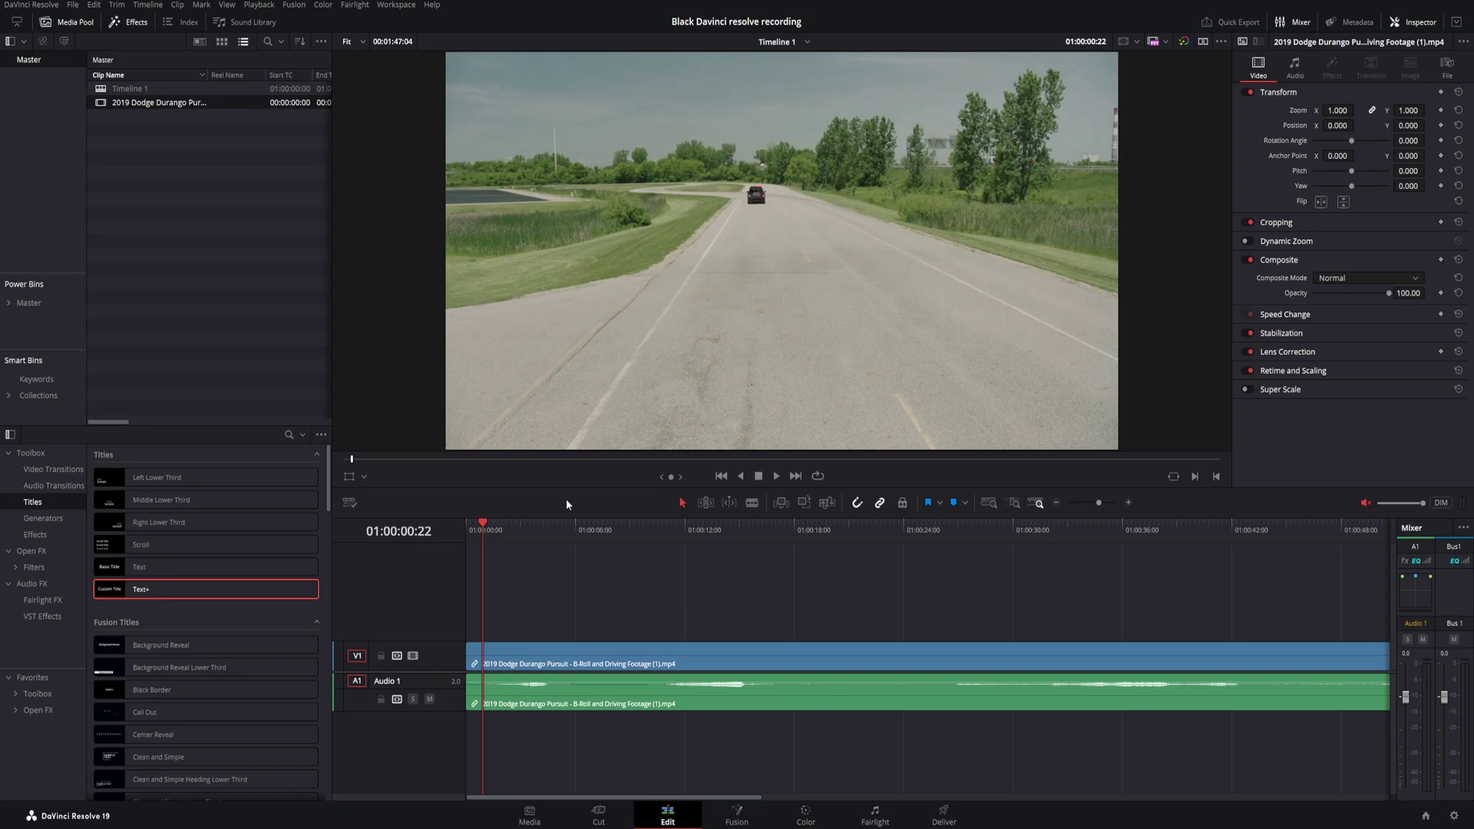
Split the Durango clip at about 01:00:04:00 and delete the opening segment, leaving a gap
{"action": "left_click", "coordinate": [542, 538]}
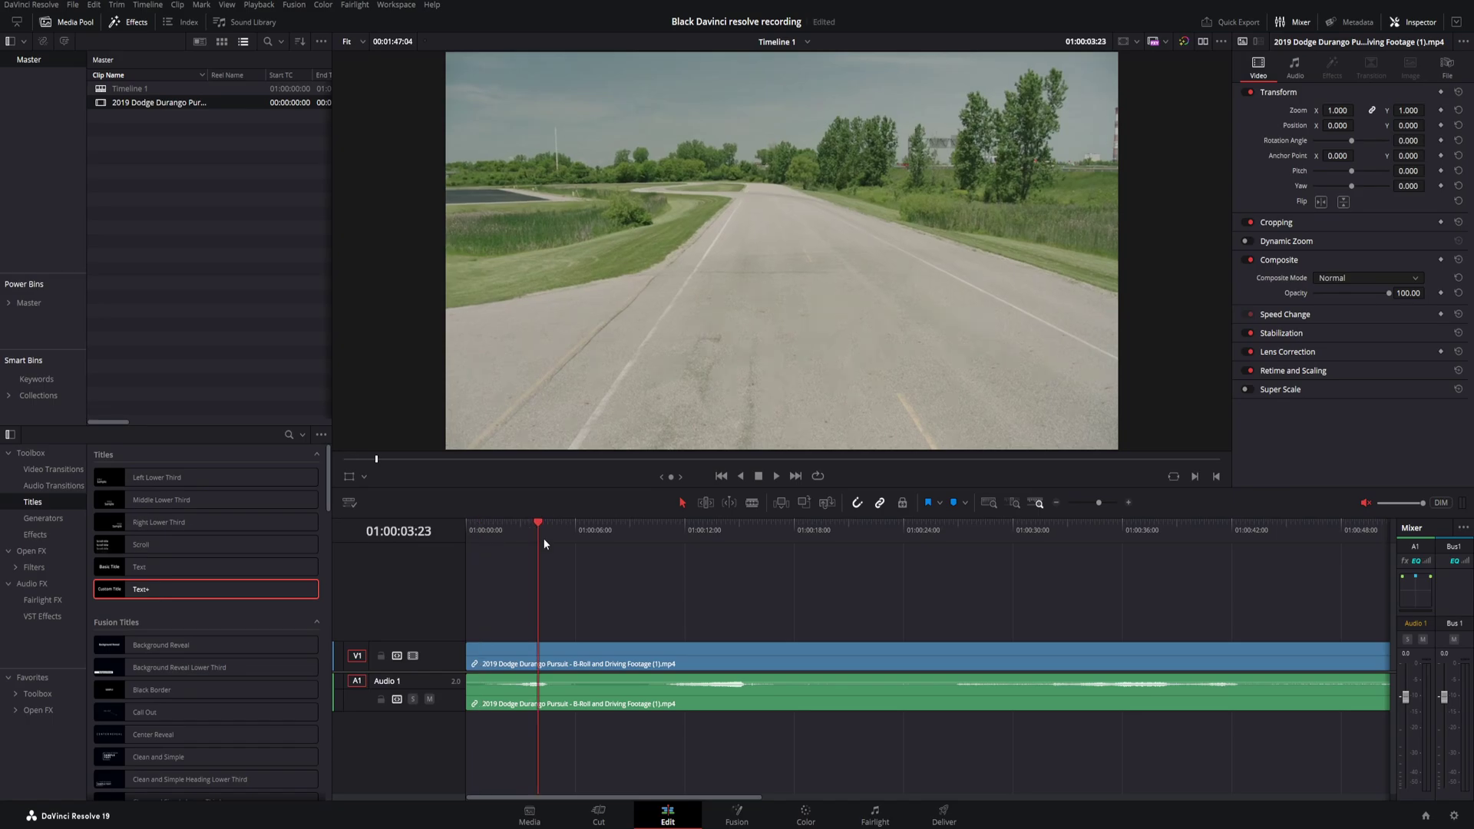
{"action": "key", "text": "Right"}
{"action": "key", "text": "Right"}
{"action": "key", "text": "Right"}
{"action": "key", "text": "Right"}
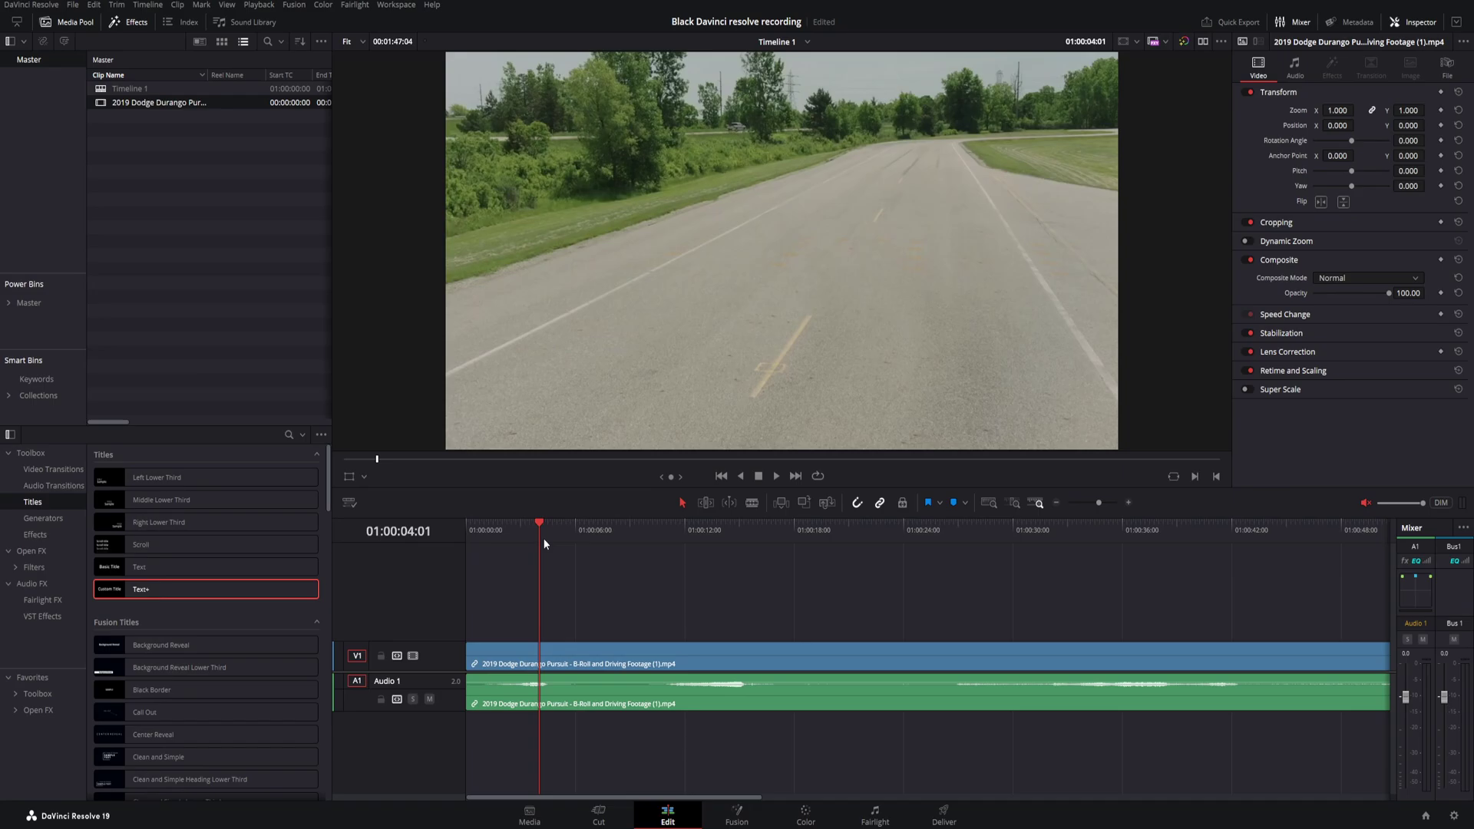
{"action": "key", "text": "ctrl+b"}
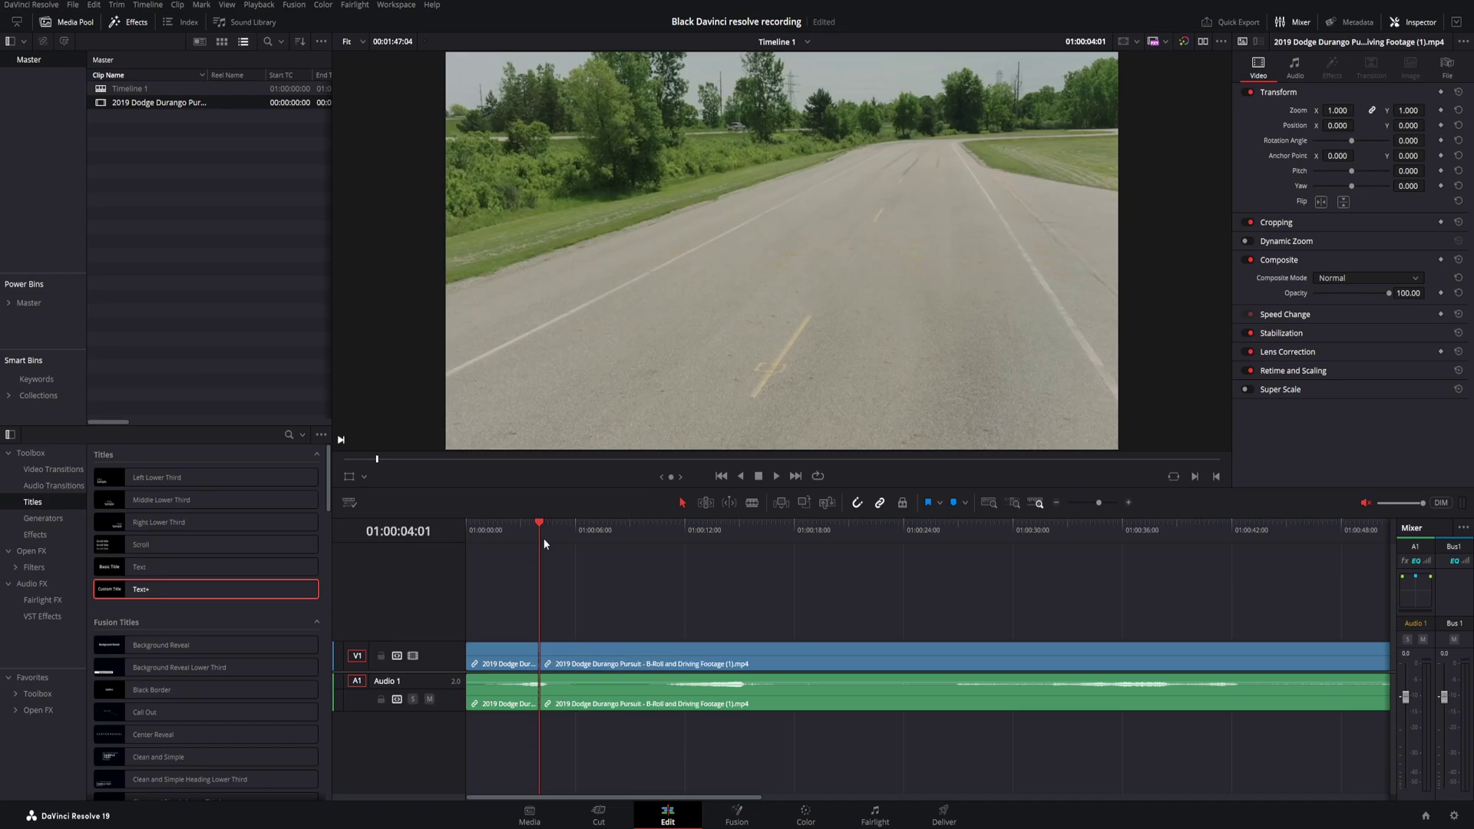
{"action": "left_click", "coordinate": [515, 650]}
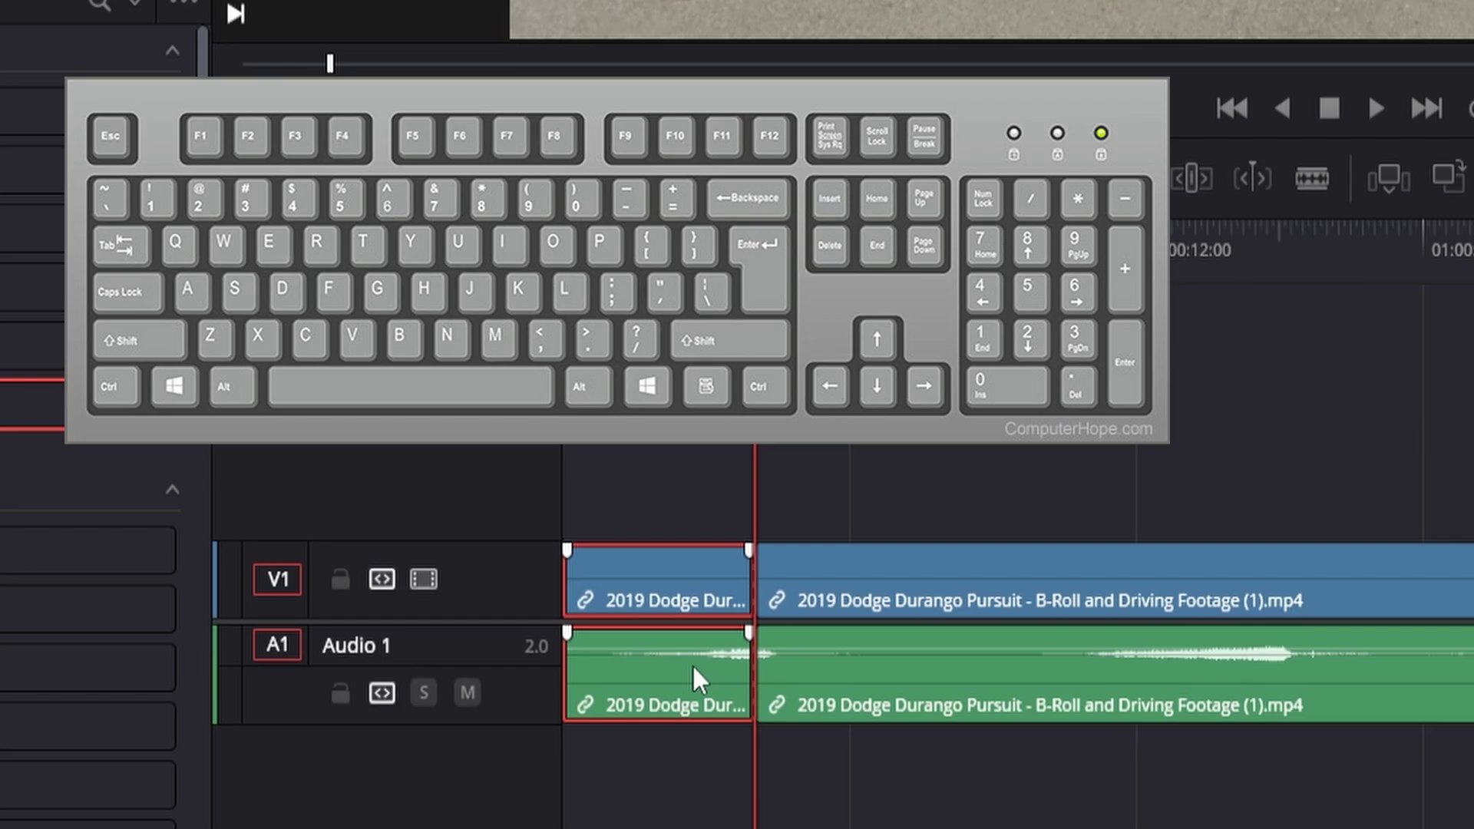
{"action": "key", "text": "BackSpace"}
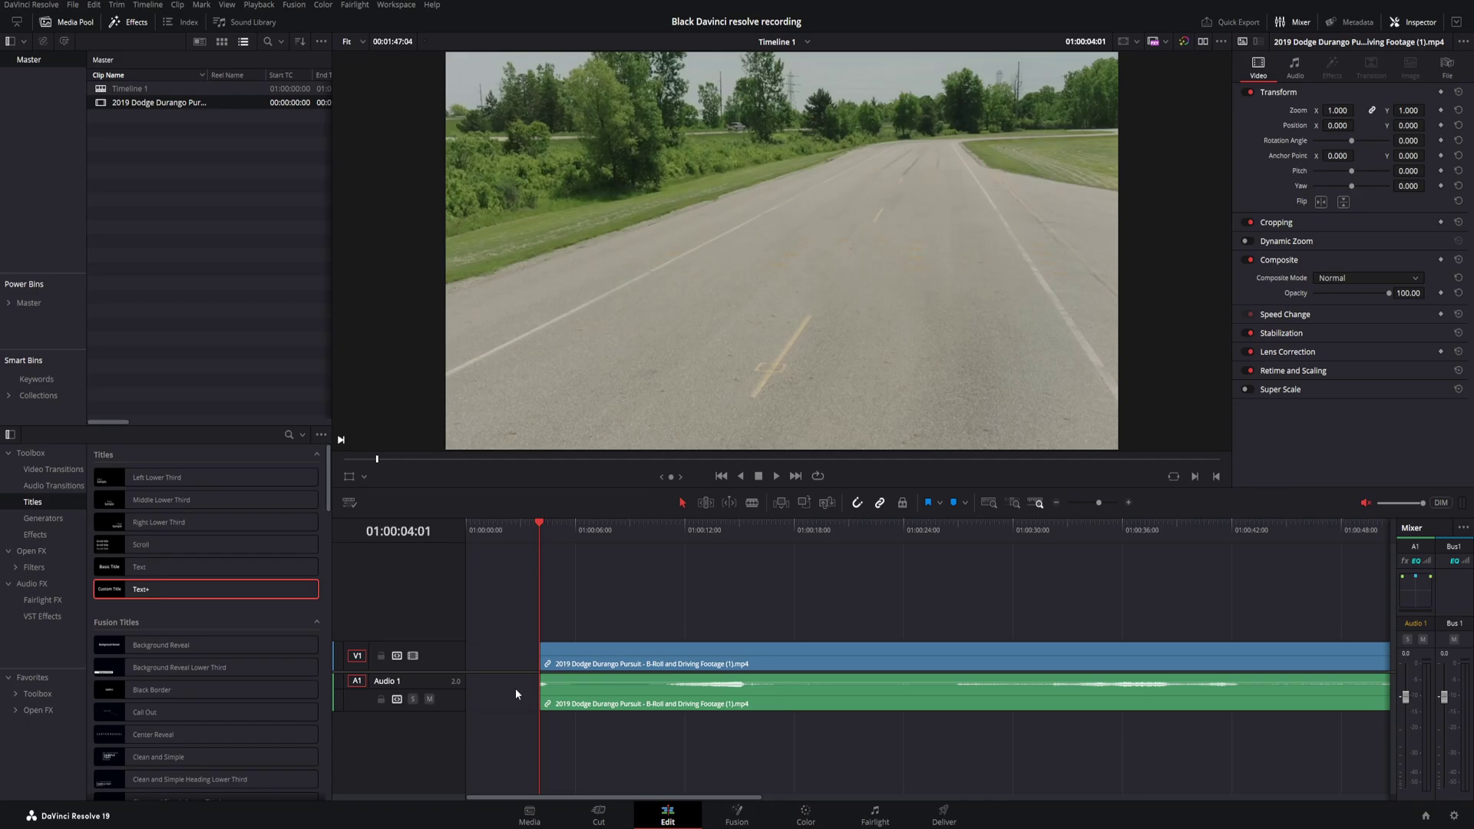
Restore the opening four seconds, then ripple-delete them so footage starts at zero
{"action": "key", "text": "ctrl+z"}
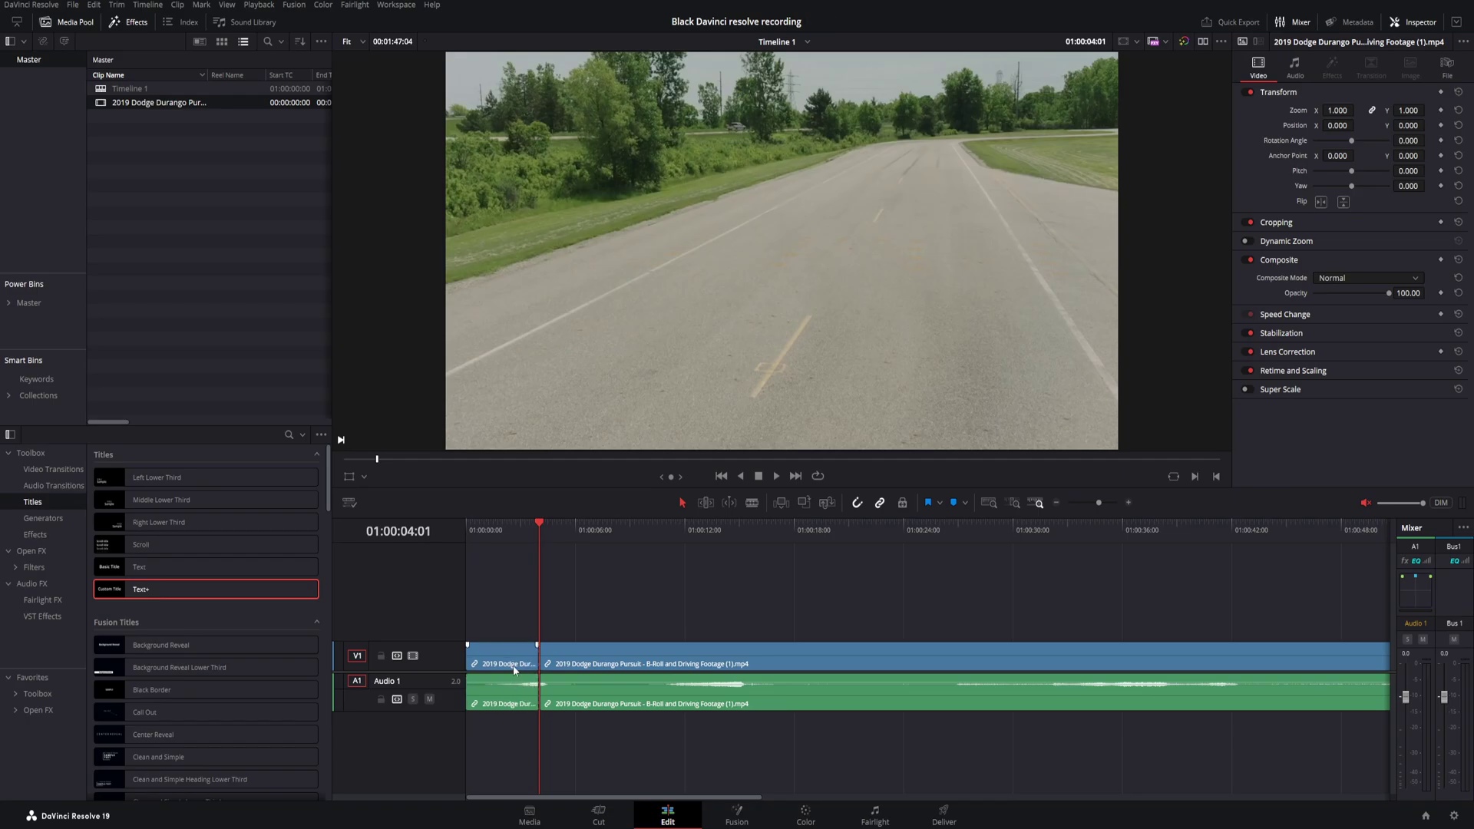
{"action": "left_click", "coordinate": [513, 665]}
{"action": "left_click", "coordinate": [699, 693]}
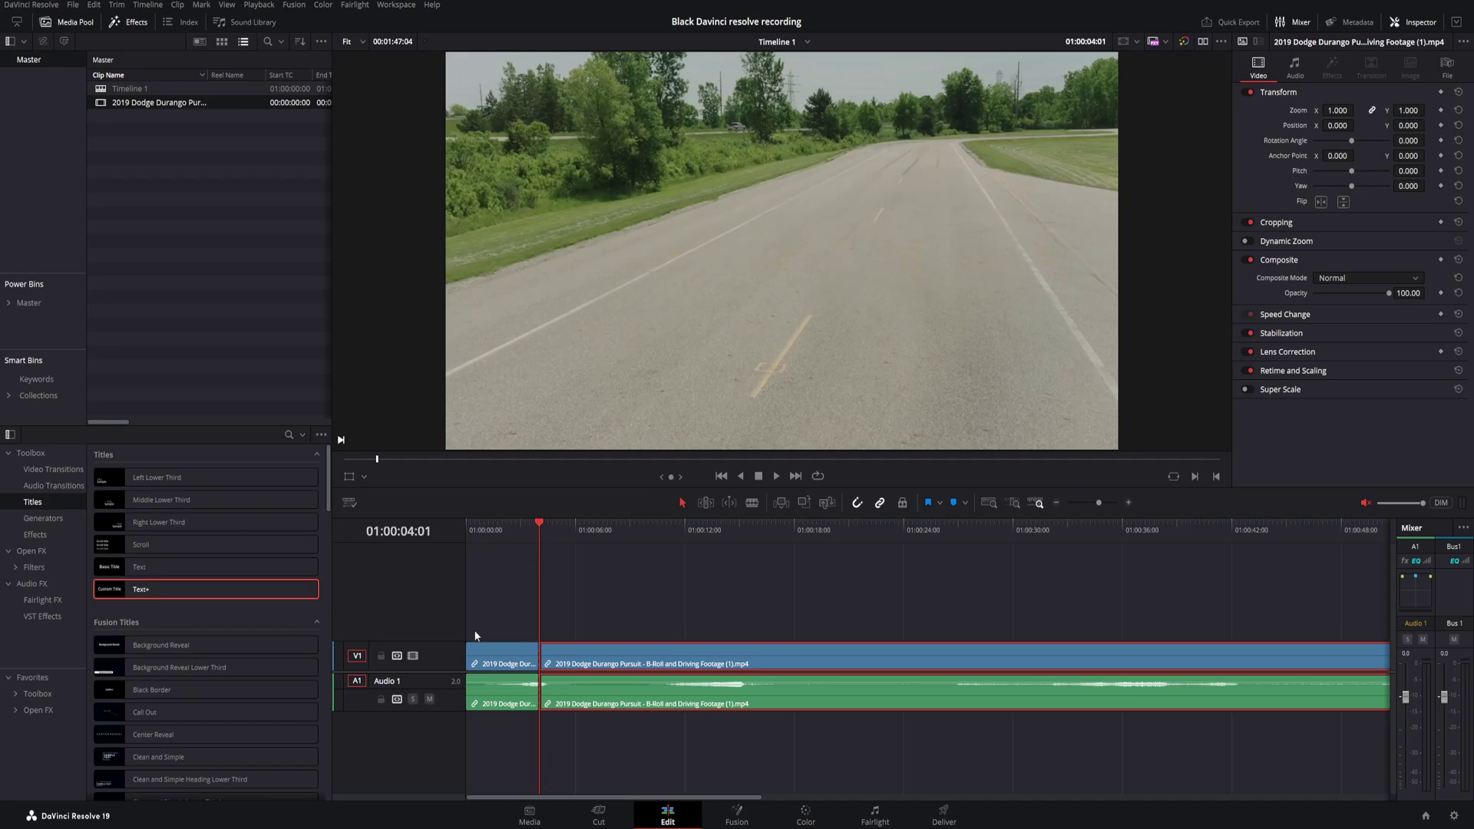
{"action": "left_click", "coordinate": [504, 663]}
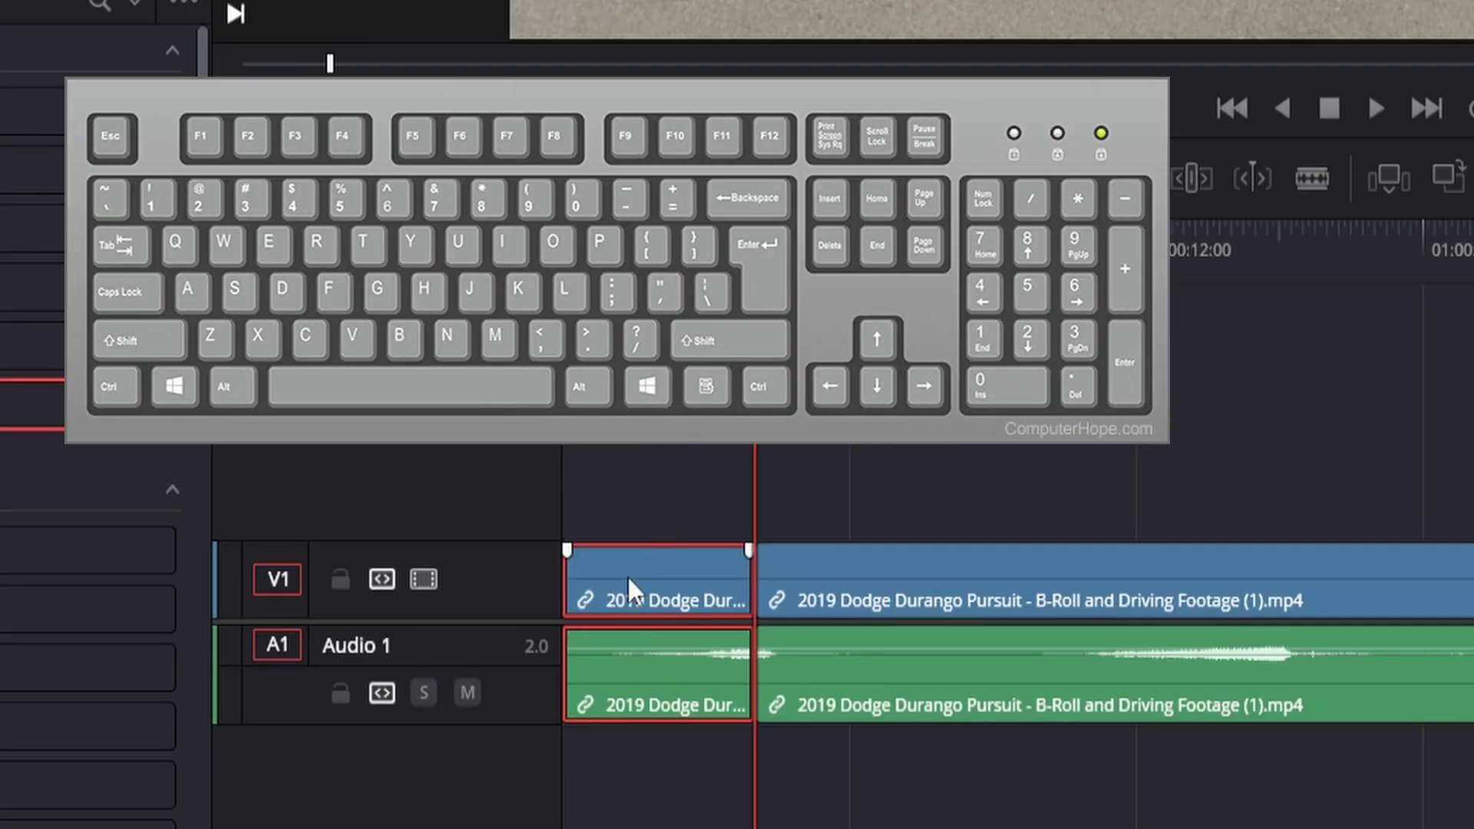
{"action": "key", "text": "Delete"}
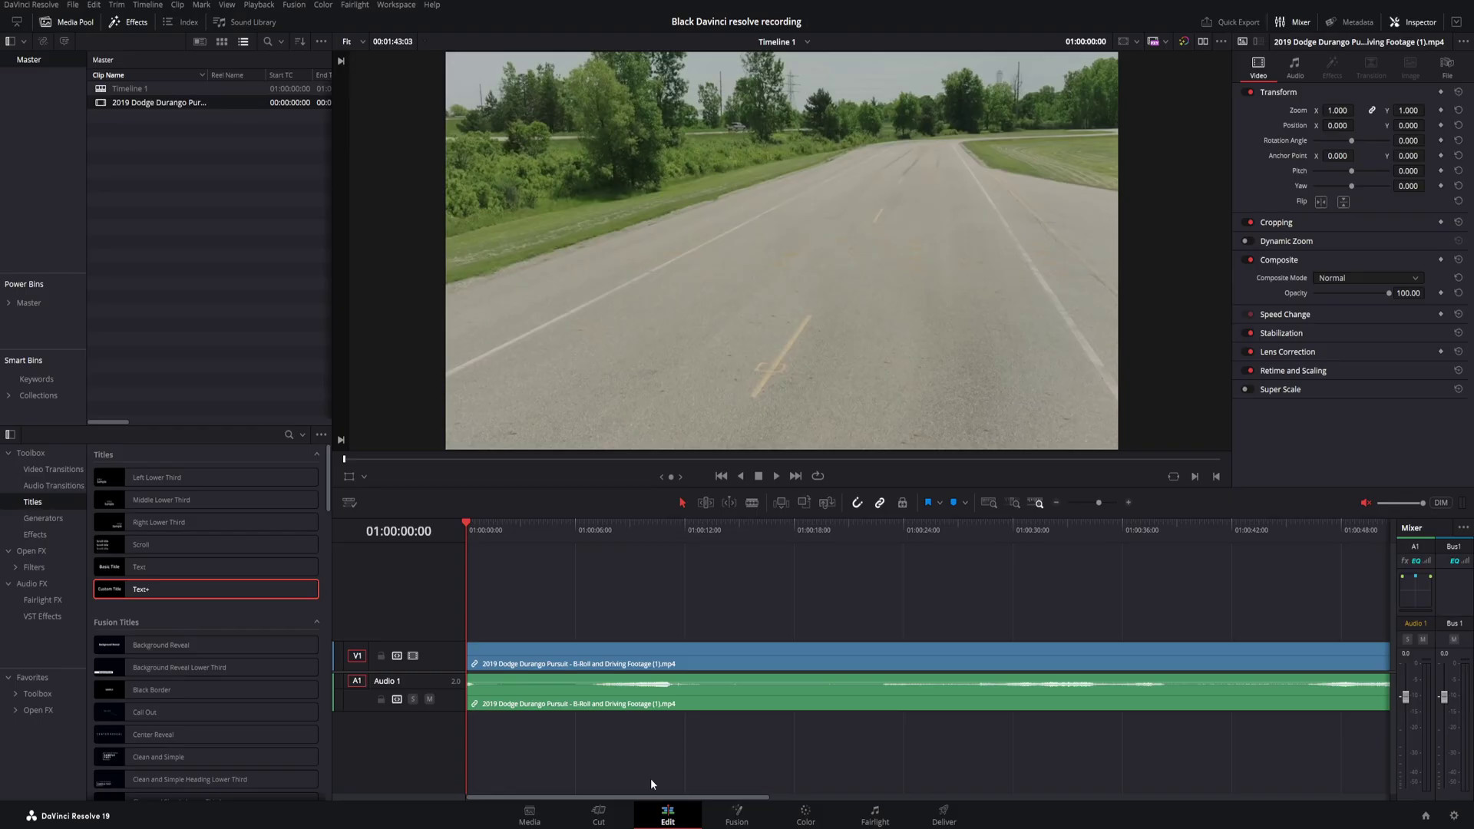
Cut out the Durango clip's section from about 12 to 23 seconds and close the gap
{"action": "left_click_drag", "start_coordinate": [675, 524], "coordinate": [699, 523]}
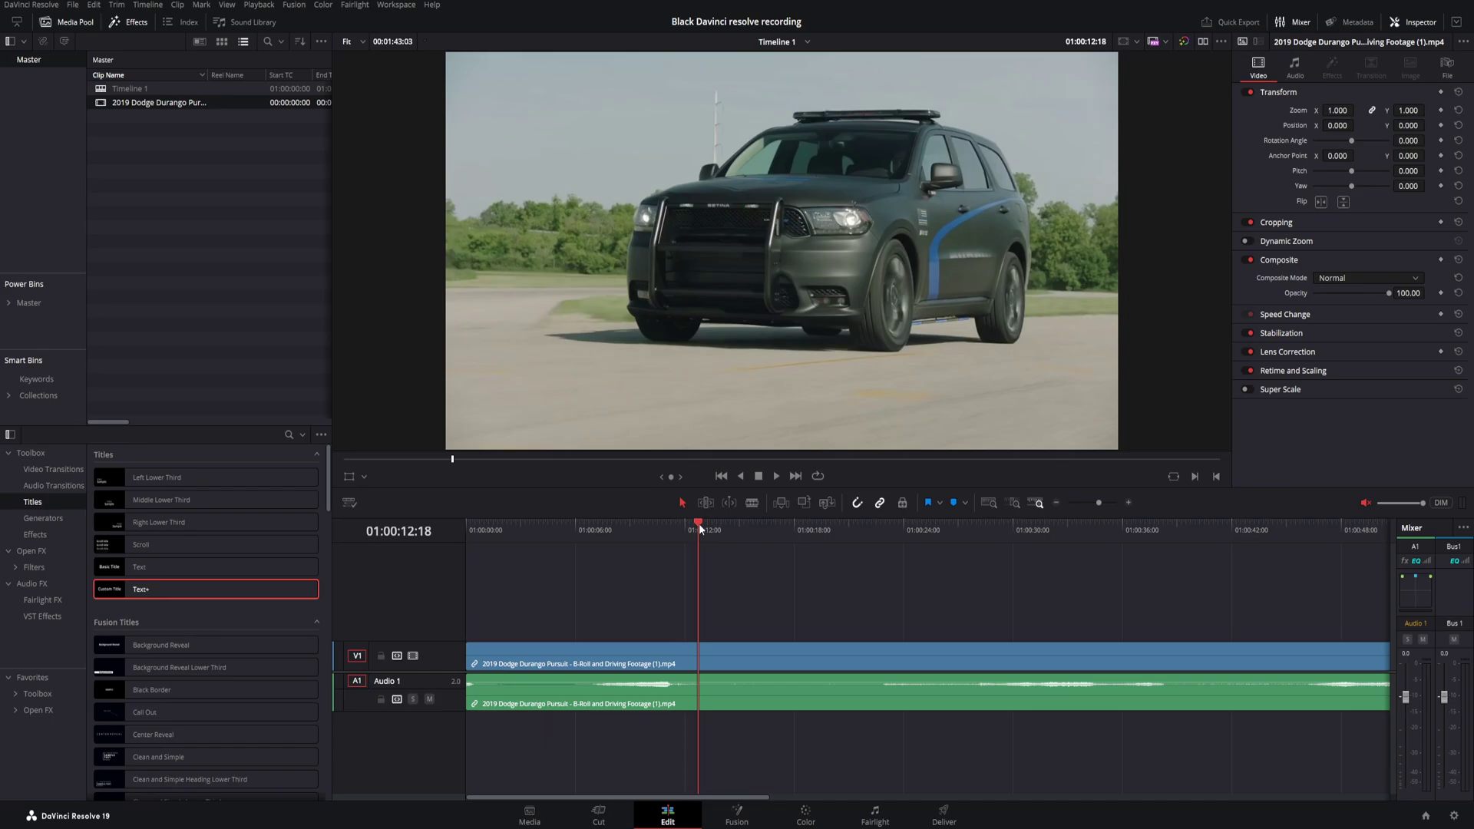
{"action": "left_click", "coordinate": [751, 670]}
{"action": "key", "text": "ctrl+b"}
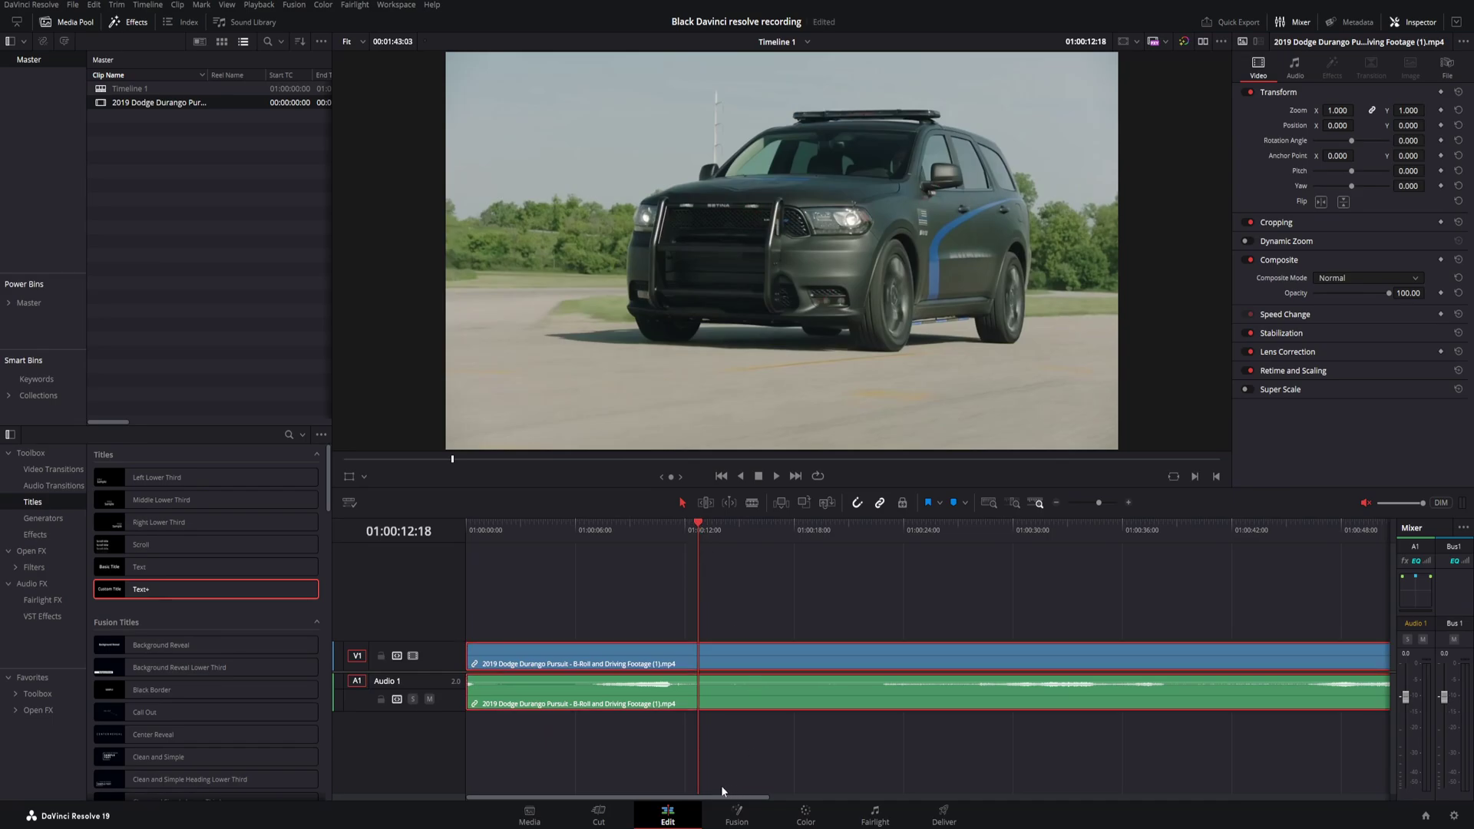
{"action": "left_click_drag", "start_coordinate": [711, 529], "coordinate": [892, 576]}
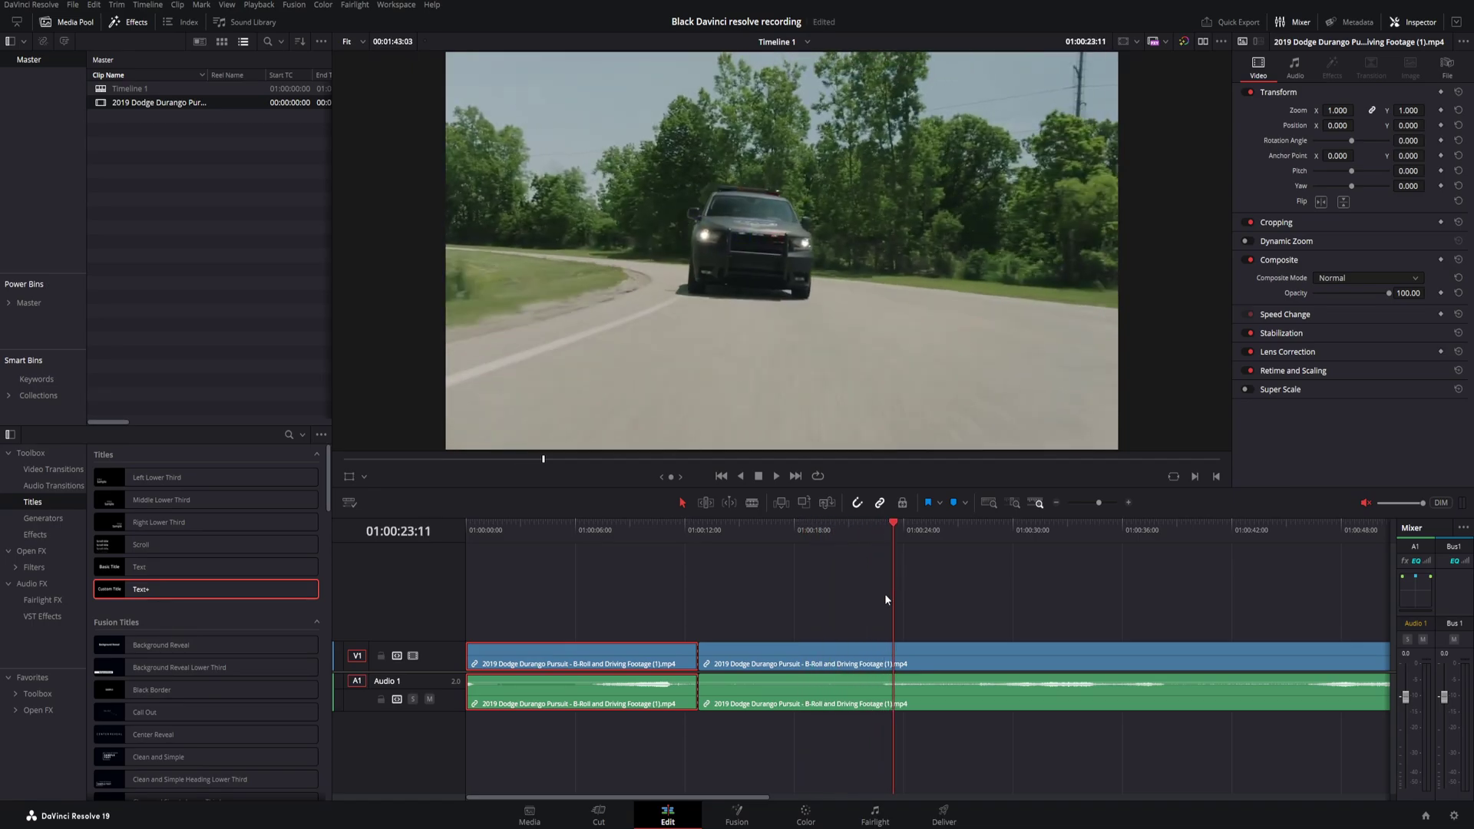
{"action": "key", "text": "ctrl+b"}
{"action": "left_click", "coordinate": [885, 687]}
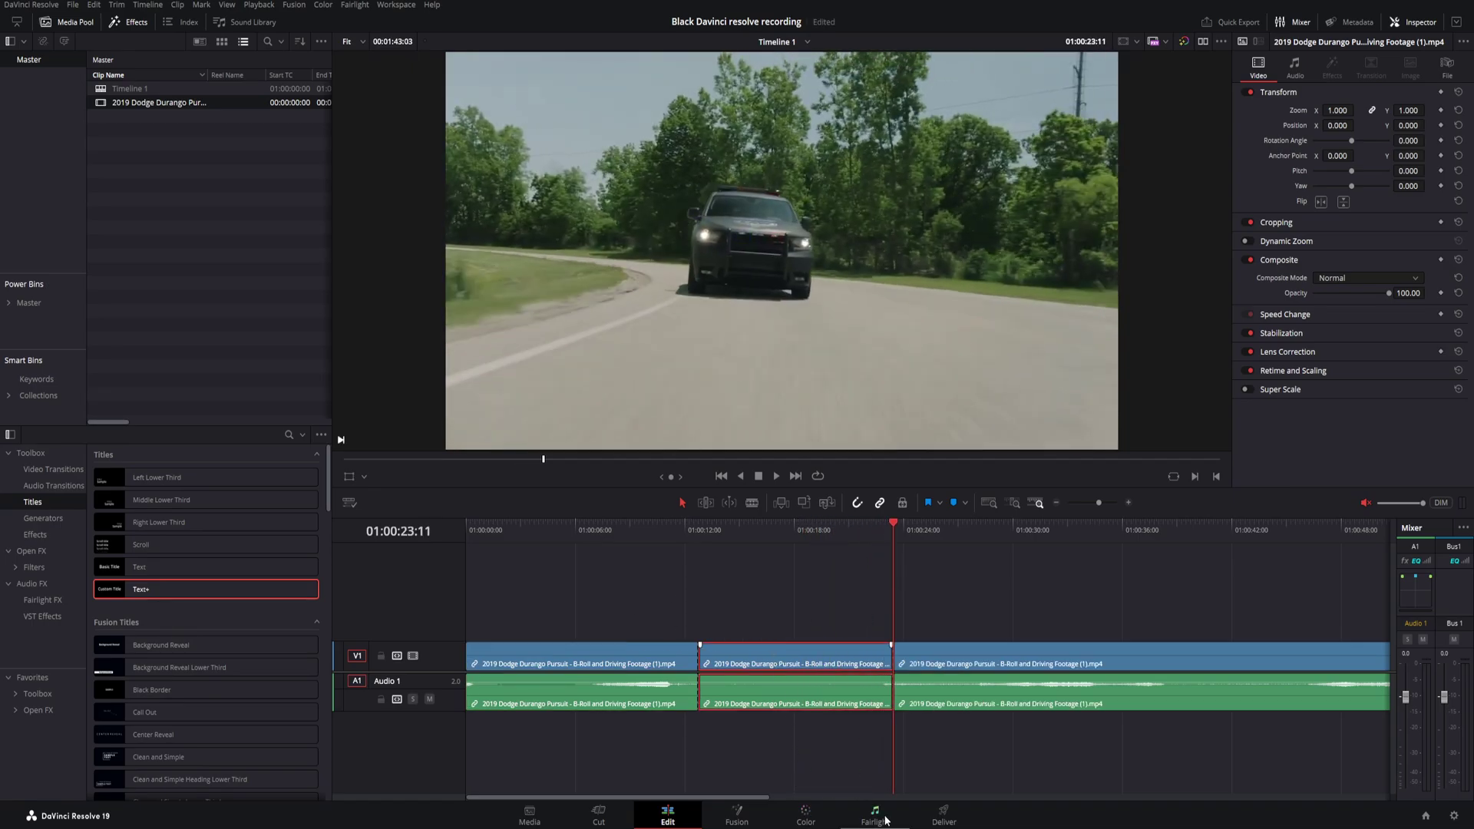
{"action": "key", "text": "Delete"}
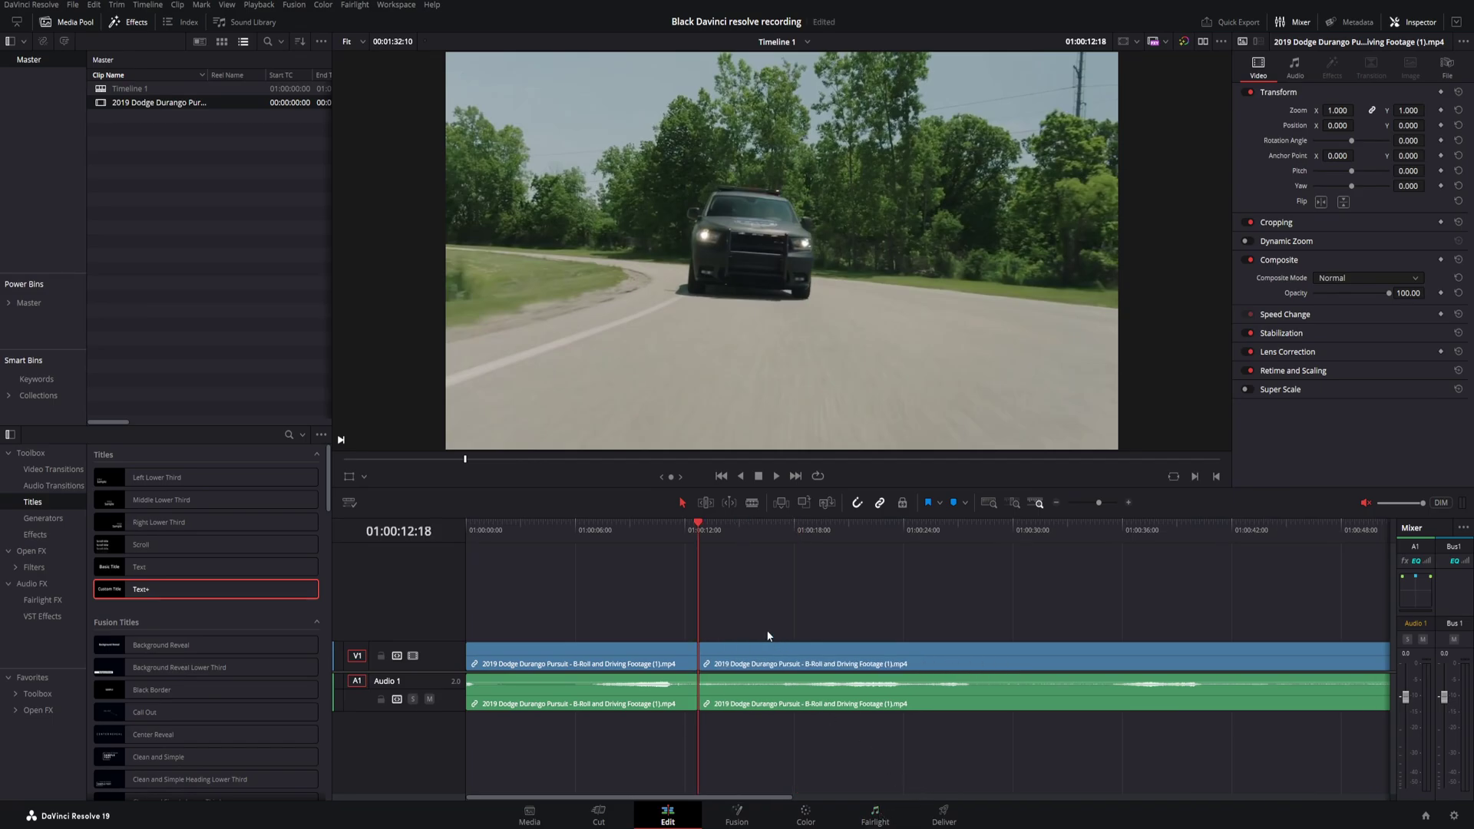
Play the footage through the new cut and show the full Toolbox of effects
{"action": "left_click", "coordinate": [684, 531]}
{"action": "key", "text": "space"}
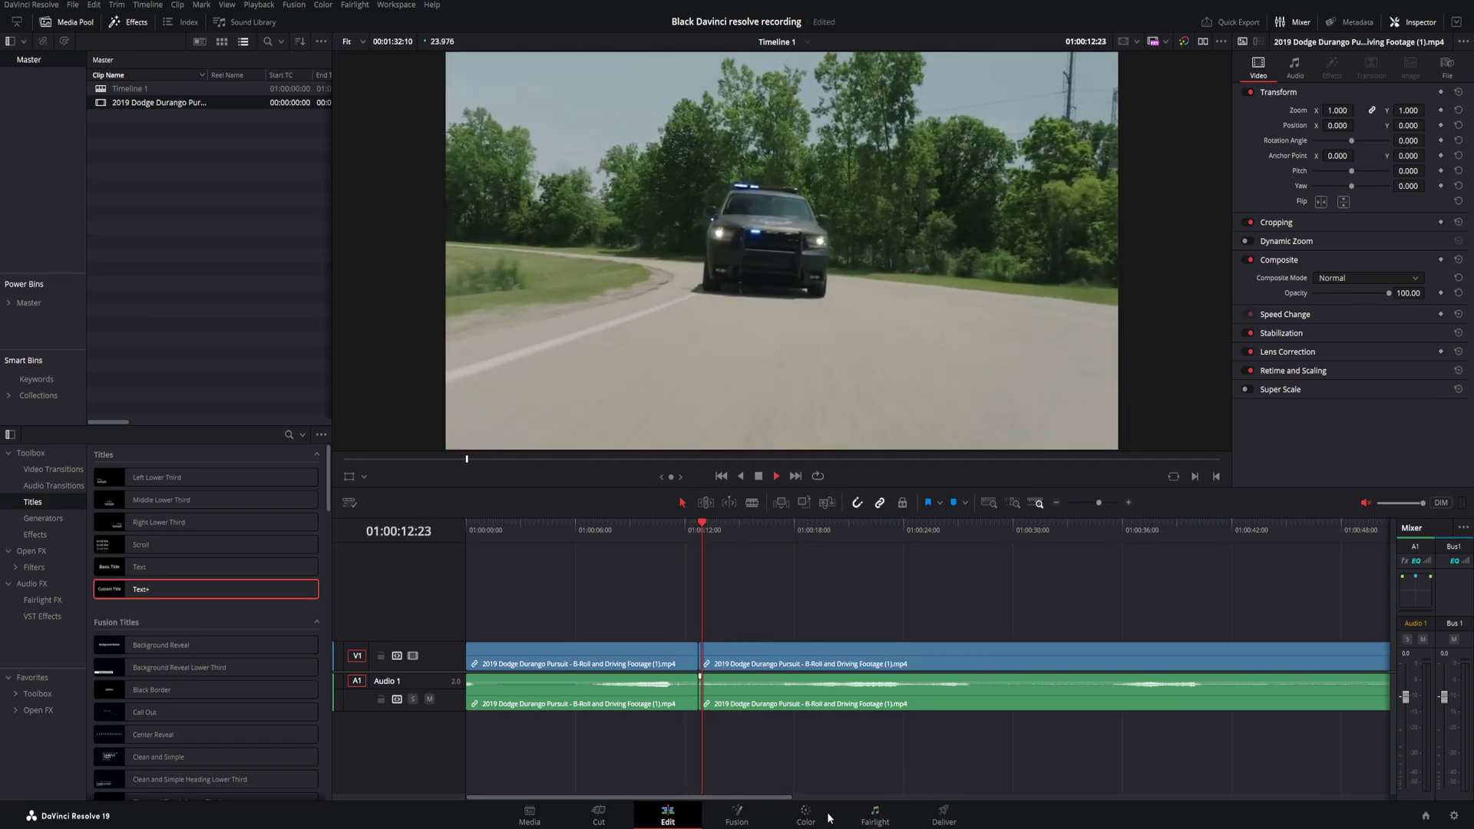
{"action": "left_click", "coordinate": [30, 453]}
{"action": "key", "text": "space"}
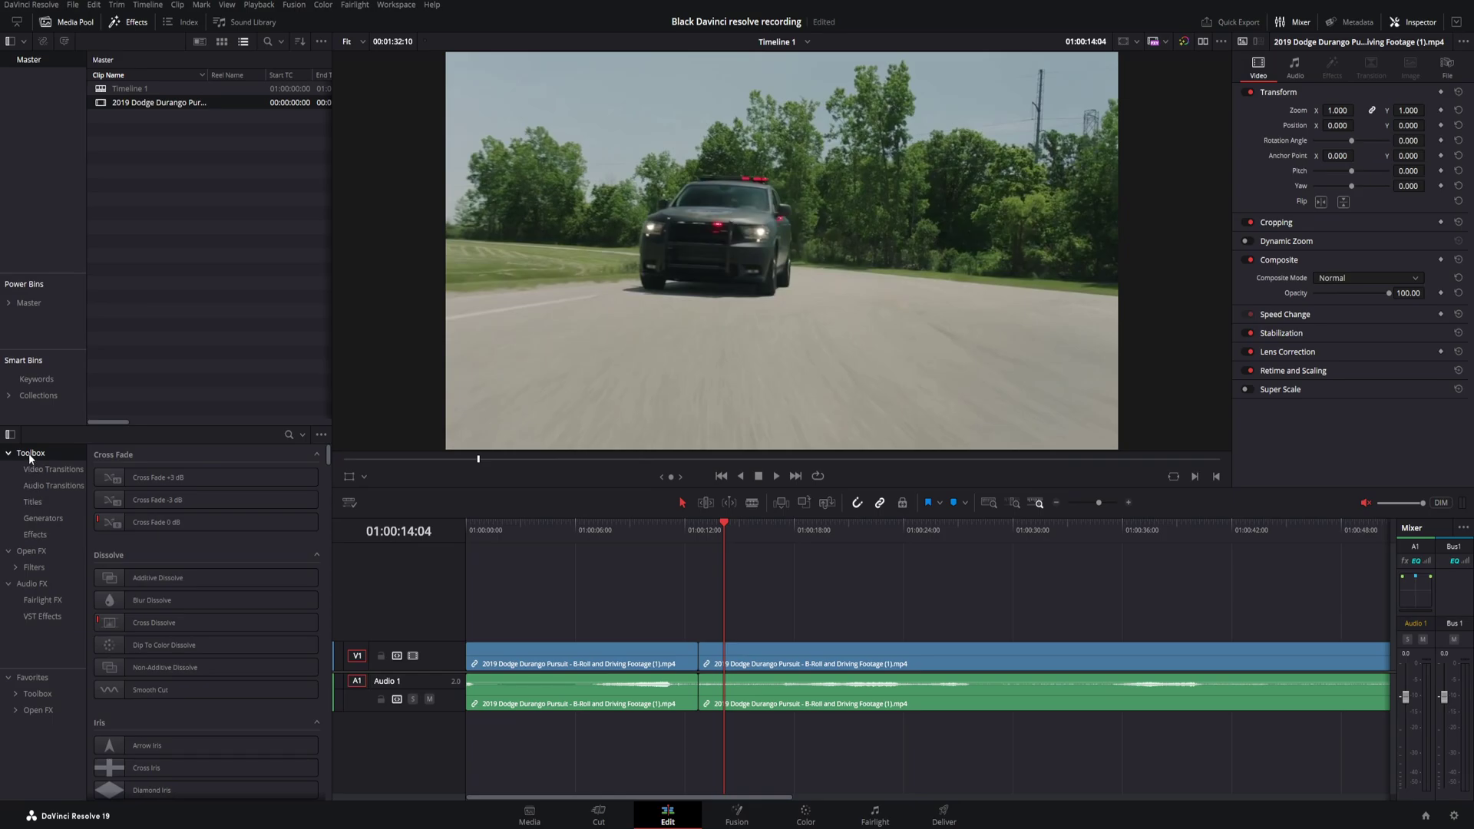
Place a Text+ title on a new V2 track around 15 seconds and show its Title settings
{"action": "left_click", "coordinate": [33, 503]}
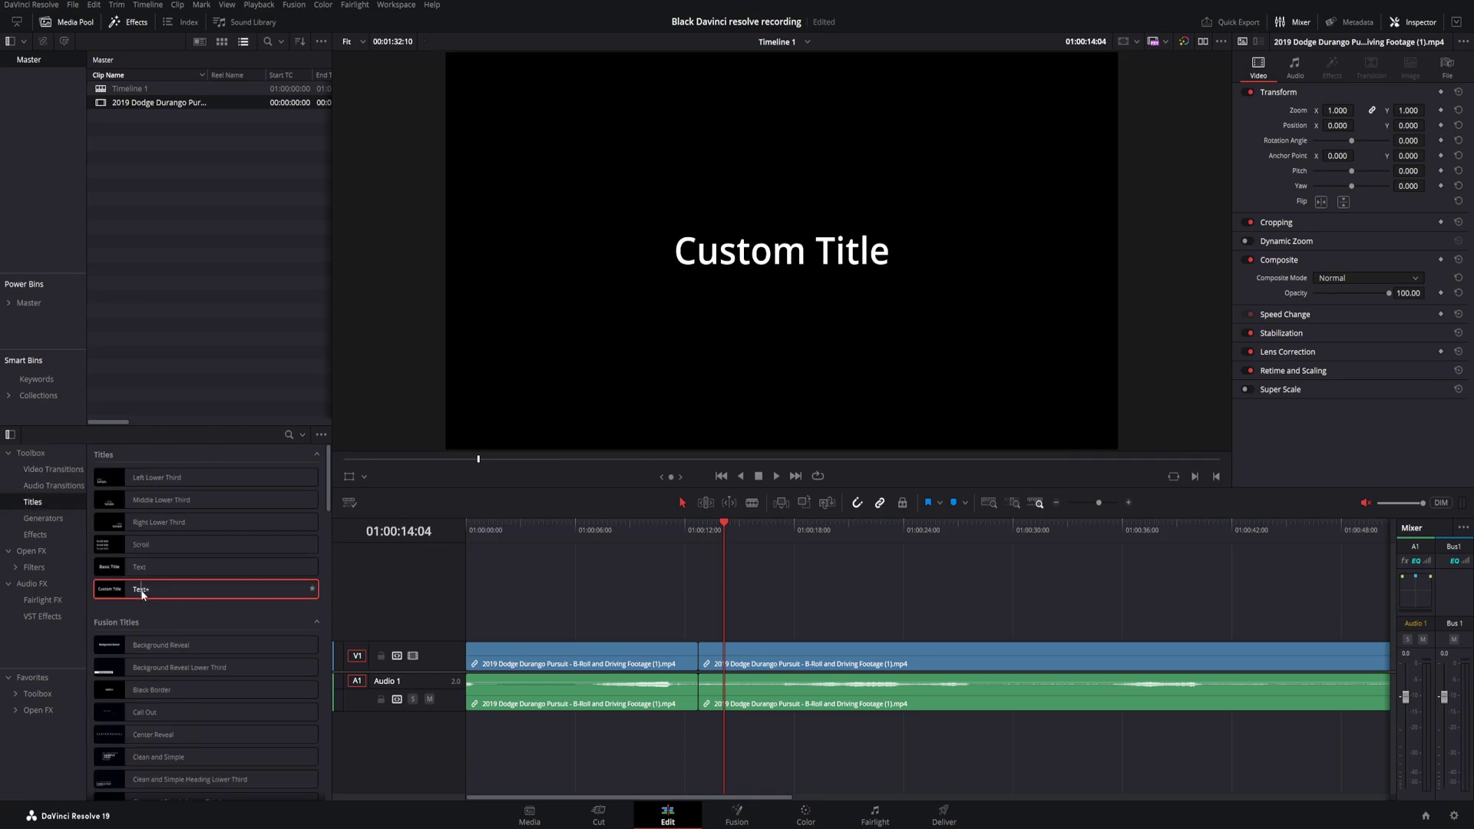
{"action": "left_click_drag", "start_coordinate": [142, 593], "coordinate": [741, 640]}
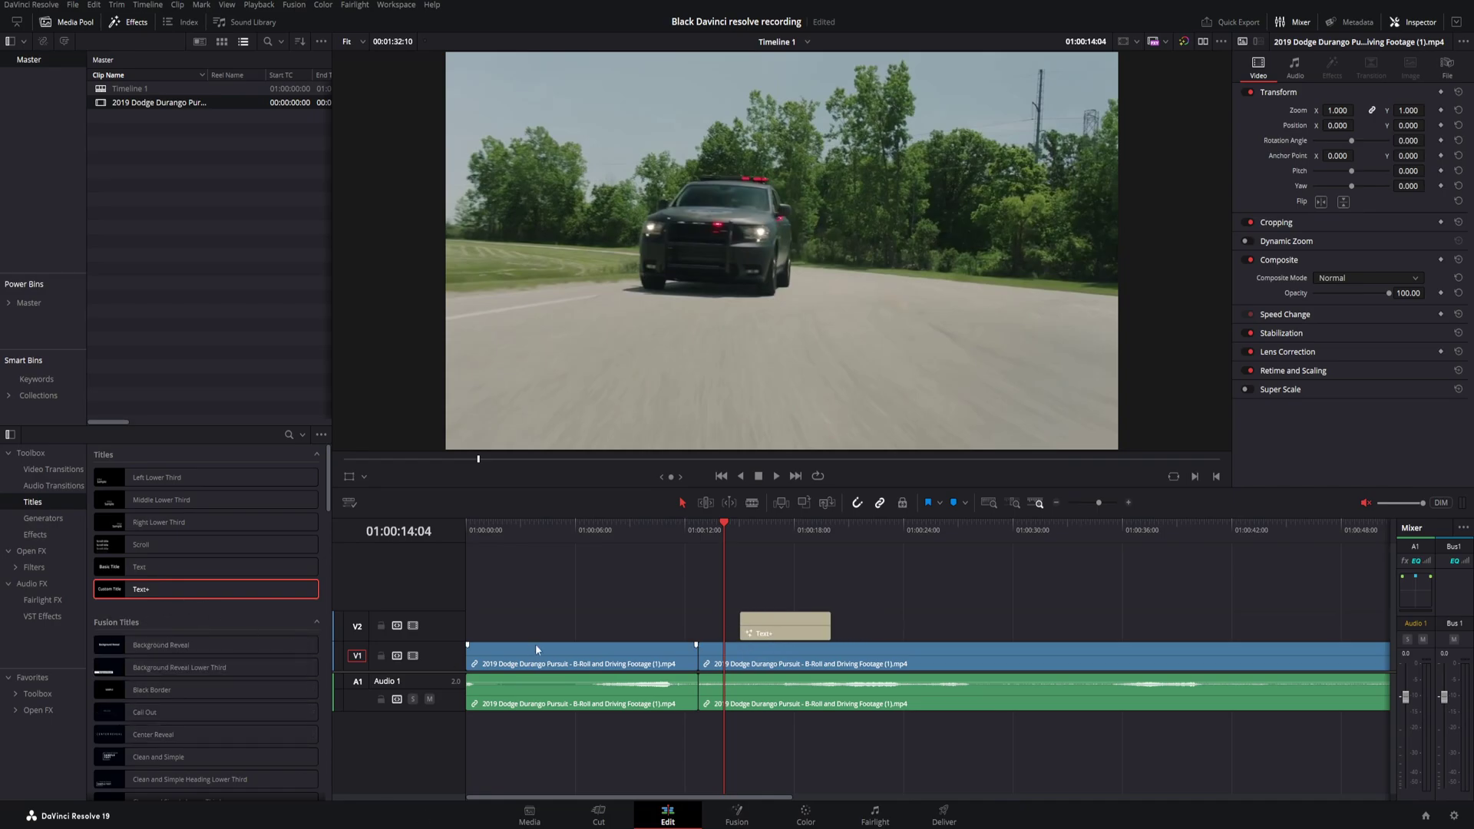
{"action": "left_click", "coordinate": [740, 550]}
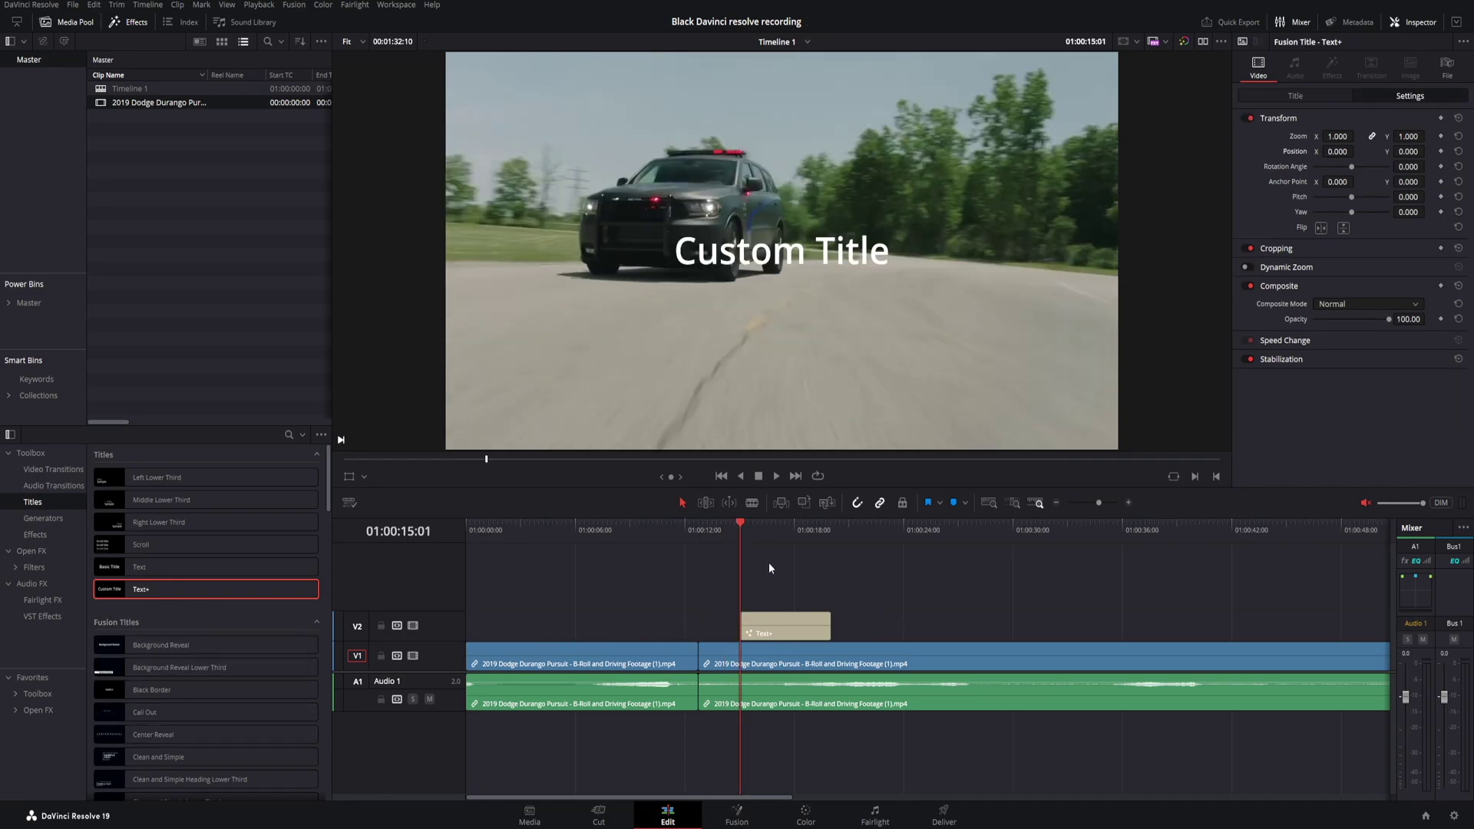
{"action": "left_click", "coordinate": [783, 629]}
{"action": "left_click", "coordinate": [1267, 95]}
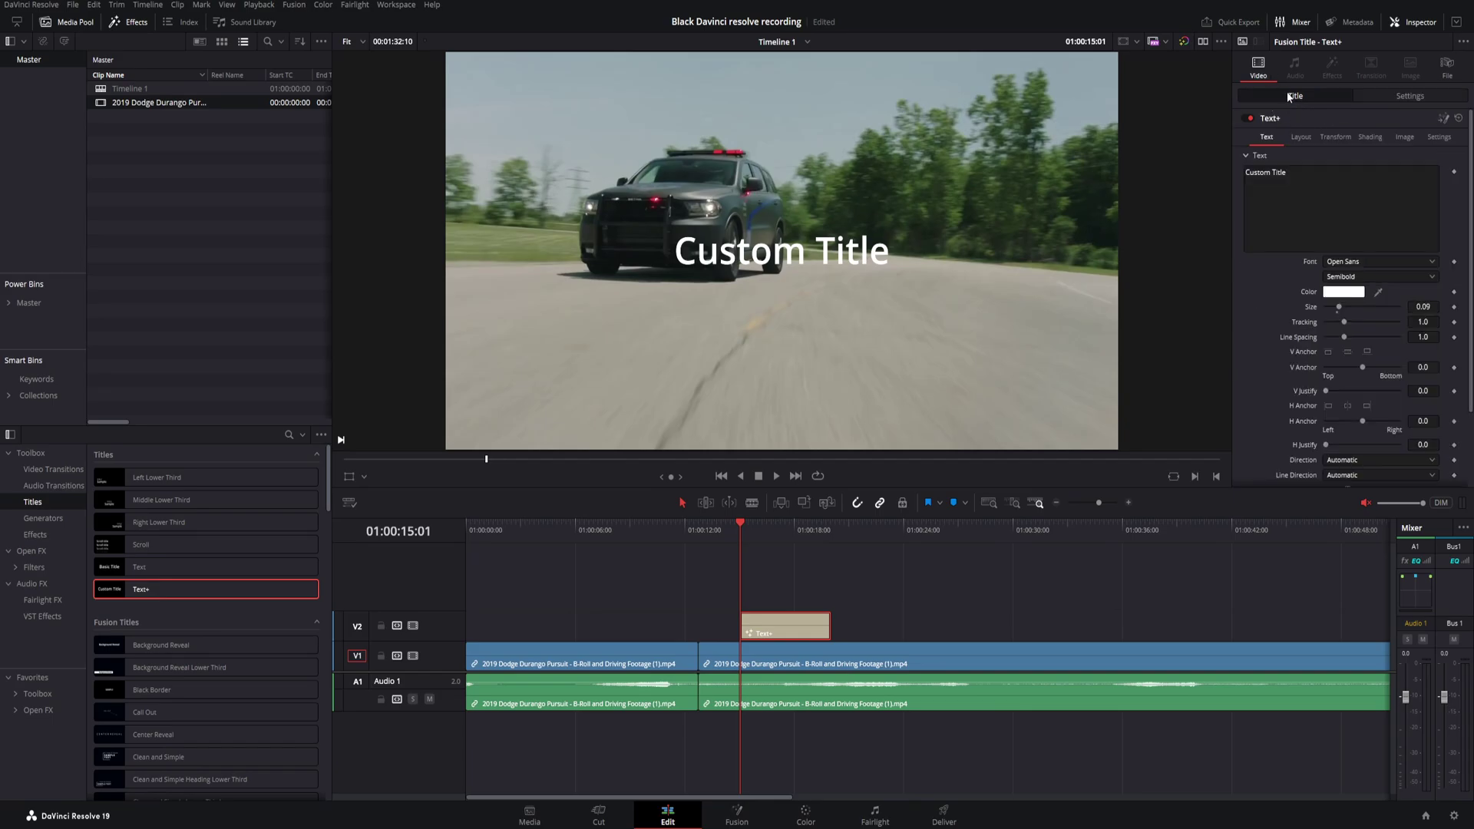
Change the title text to 'Police' in light cyan with size raised to about 0.31
{"action": "left_click", "coordinate": [1324, 188]}
{"action": "type", "text": "Police"}
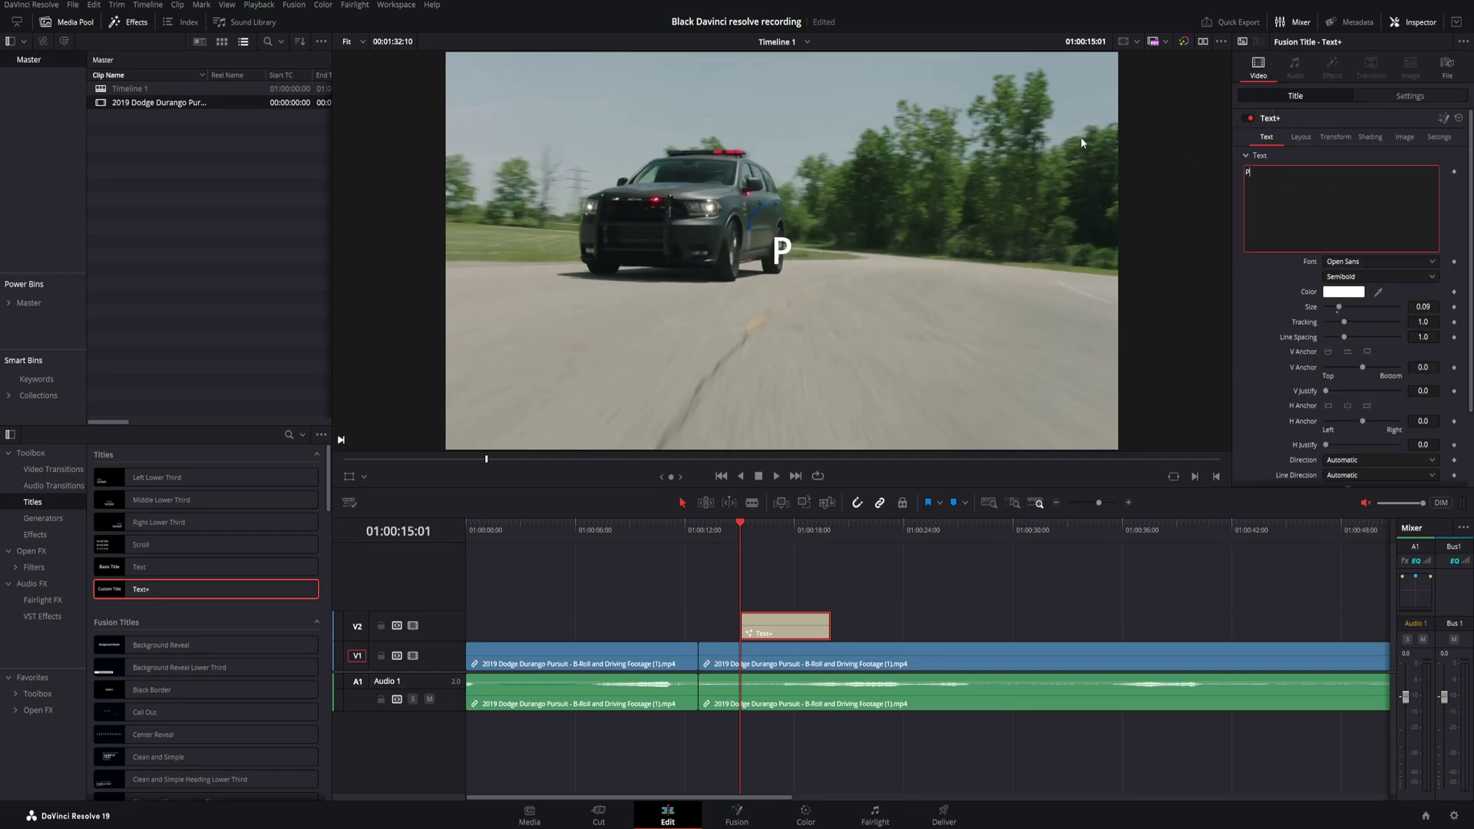
{"action": "left_click", "coordinate": [1423, 306]}
{"action": "left_click_drag", "start_coordinate": [1423, 307], "coordinate": [1428, 306]}
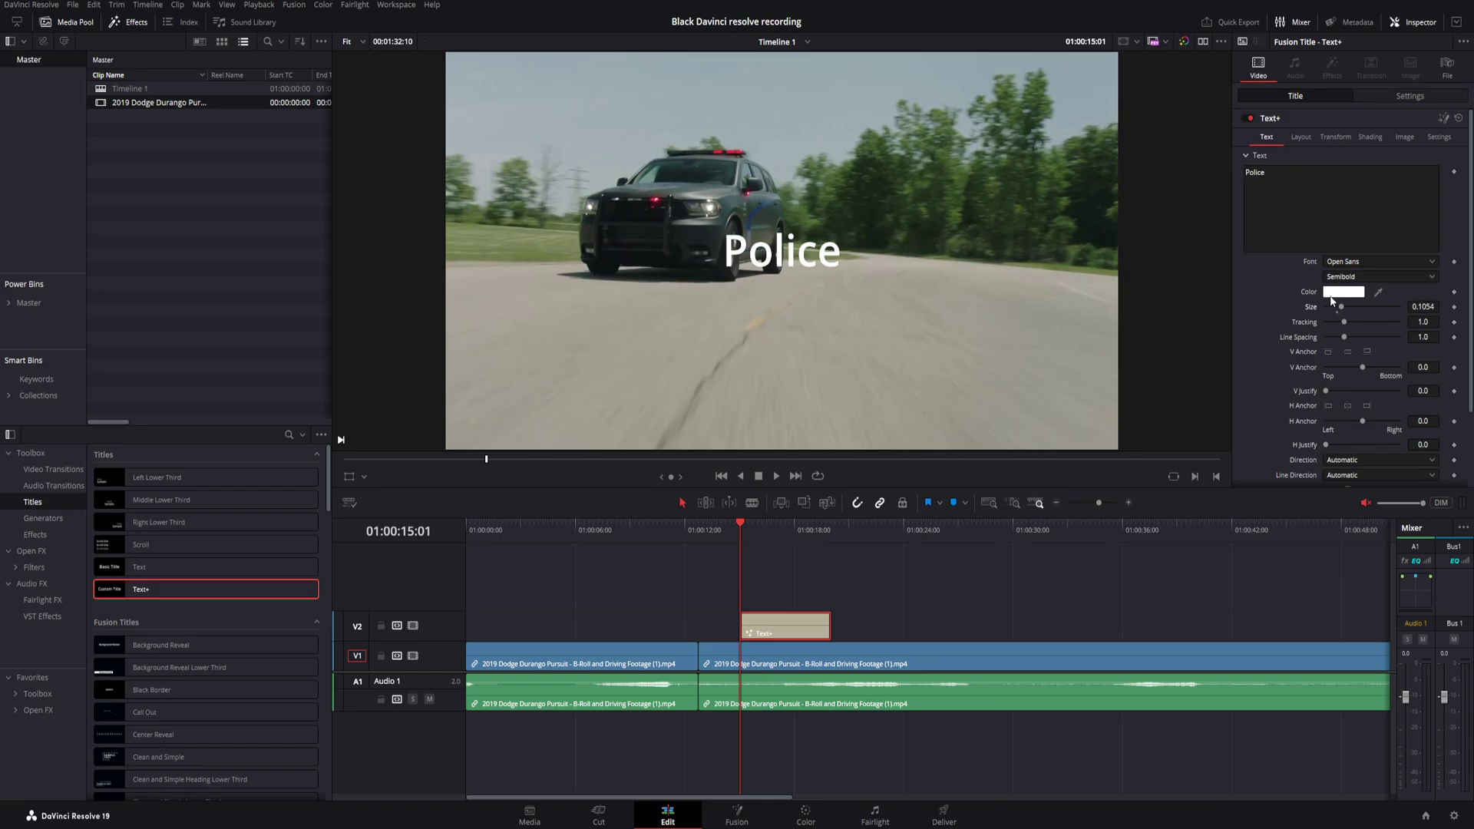
{"action": "left_click", "coordinate": [1343, 291]}
{"action": "left_click", "coordinate": [675, 467]}
{"action": "left_click", "coordinate": [835, 527]}
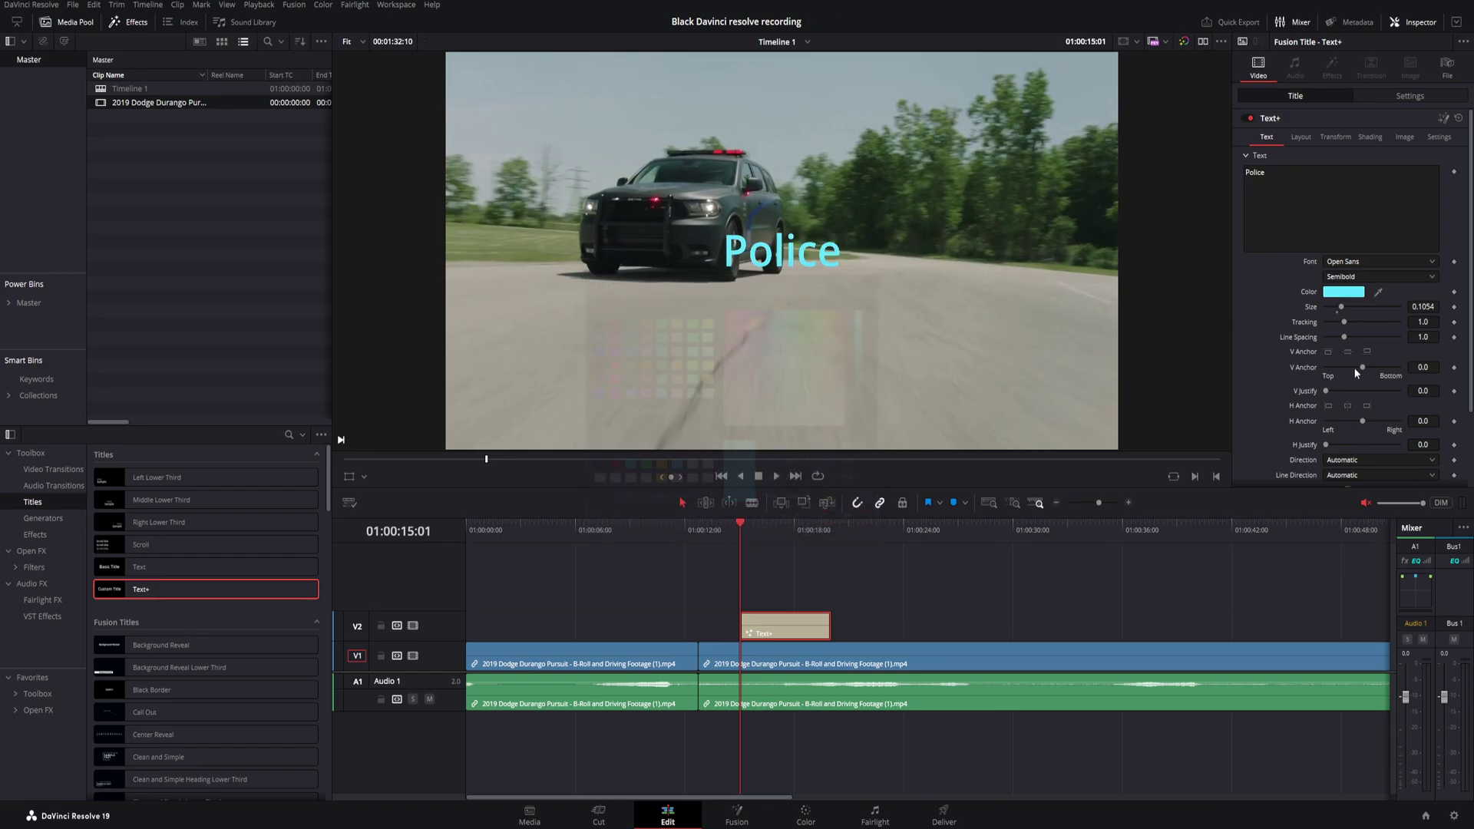
{"action": "left_click_drag", "start_coordinate": [1341, 306], "coordinate": [1370, 306]}
Set the Police title's Position Y to -431 and move the playhead to about 42 seconds
{"action": "left_click", "coordinate": [1410, 96]}
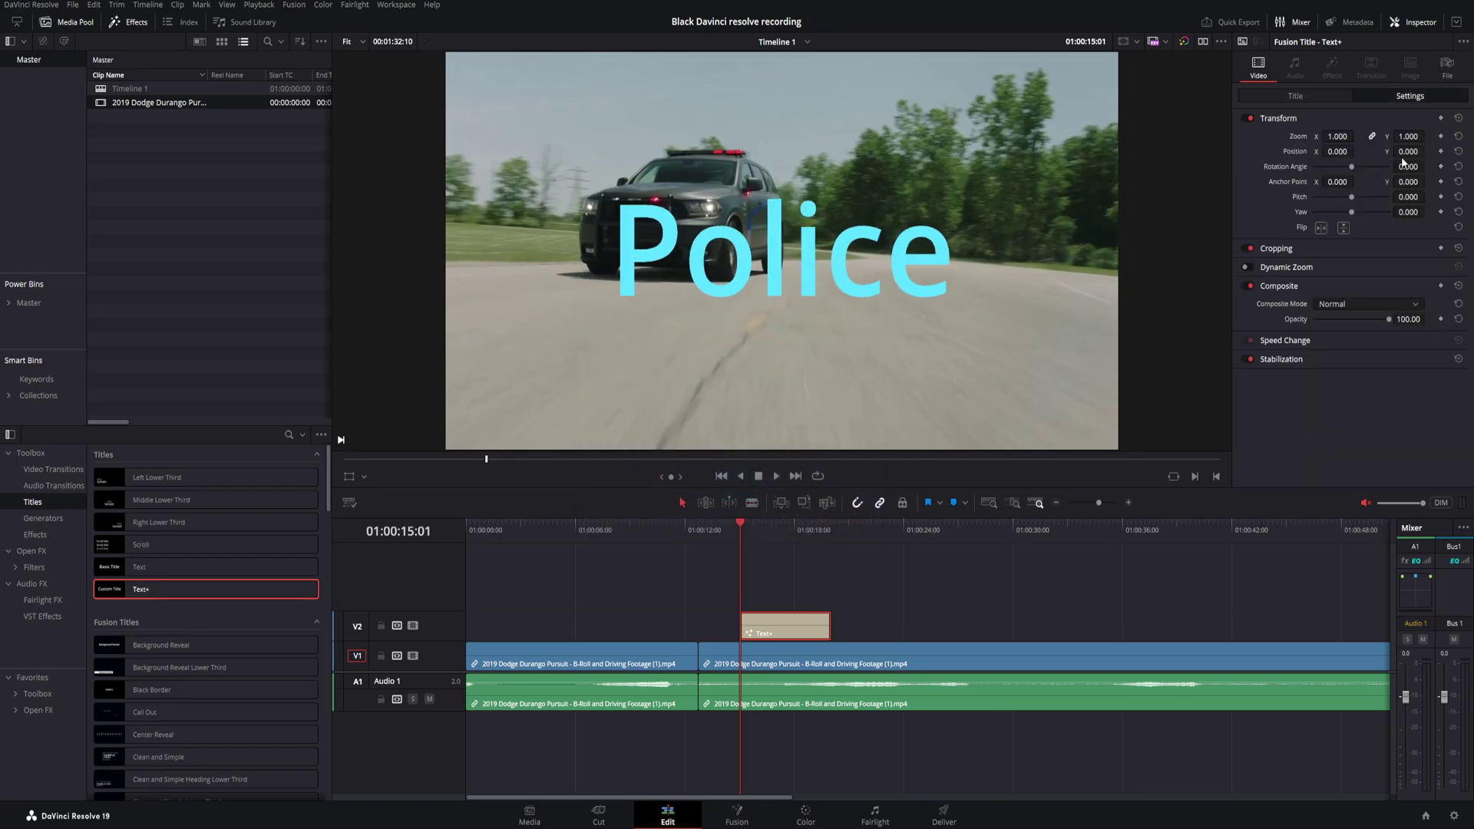
{"action": "left_click_drag", "start_coordinate": [1409, 152], "coordinate": [1356, 150]}
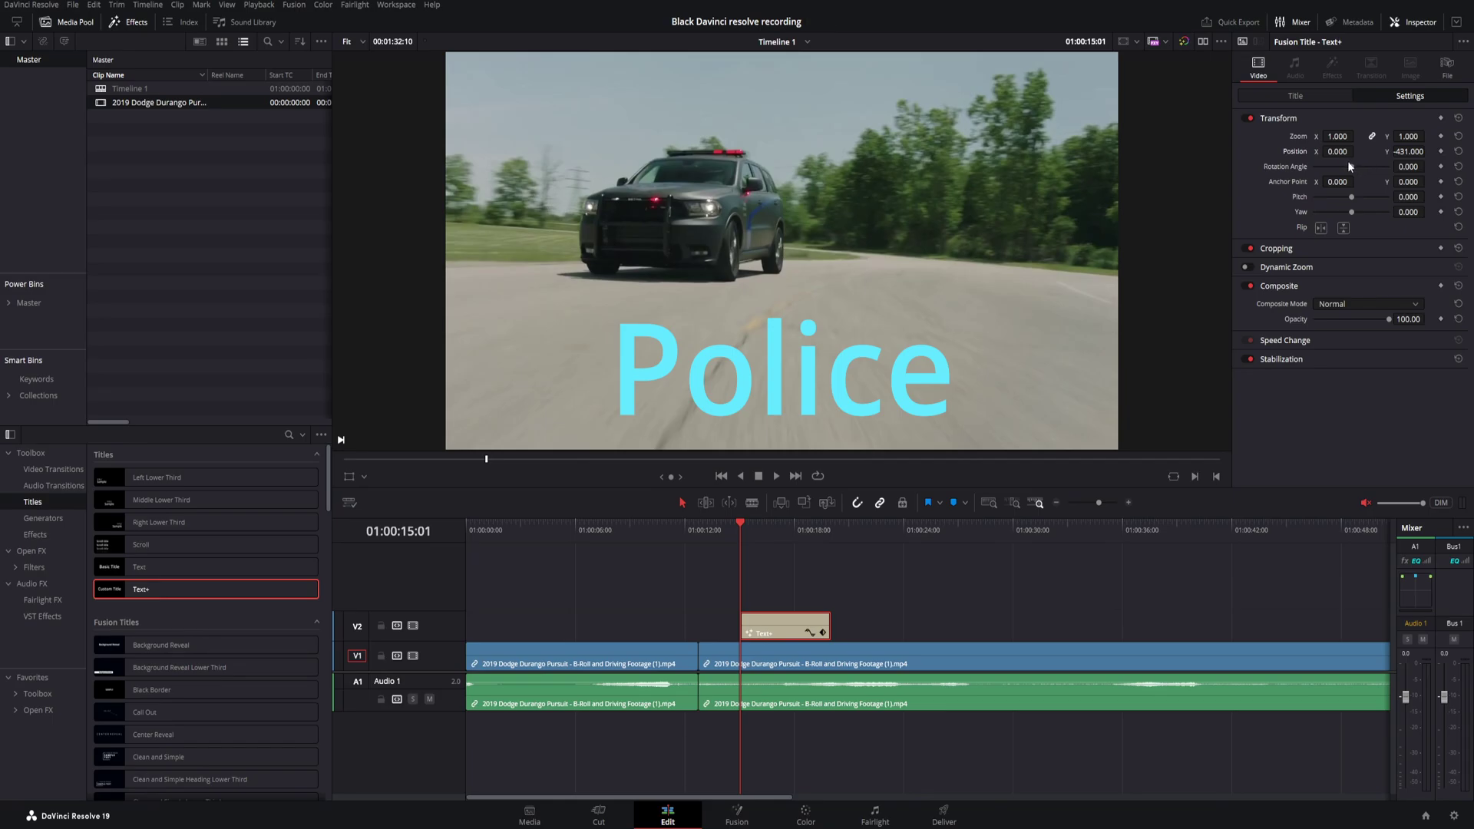
{"action": "scroll", "coordinate": [689, 564], "scroll_direction": "down", "scroll_amount": 3}
{"action": "left_click_drag", "start_coordinate": [610, 532], "coordinate": [705, 535]}
Split the footage at the playhead, ripple-delete the middle piece, and go to the rear badge shot
{"action": "key", "text": "ctrl+b"}
{"action": "key", "text": "ctrl+b"}
{"action": "left_click", "coordinate": [675, 652]}
{"action": "key", "text": "Delete"}
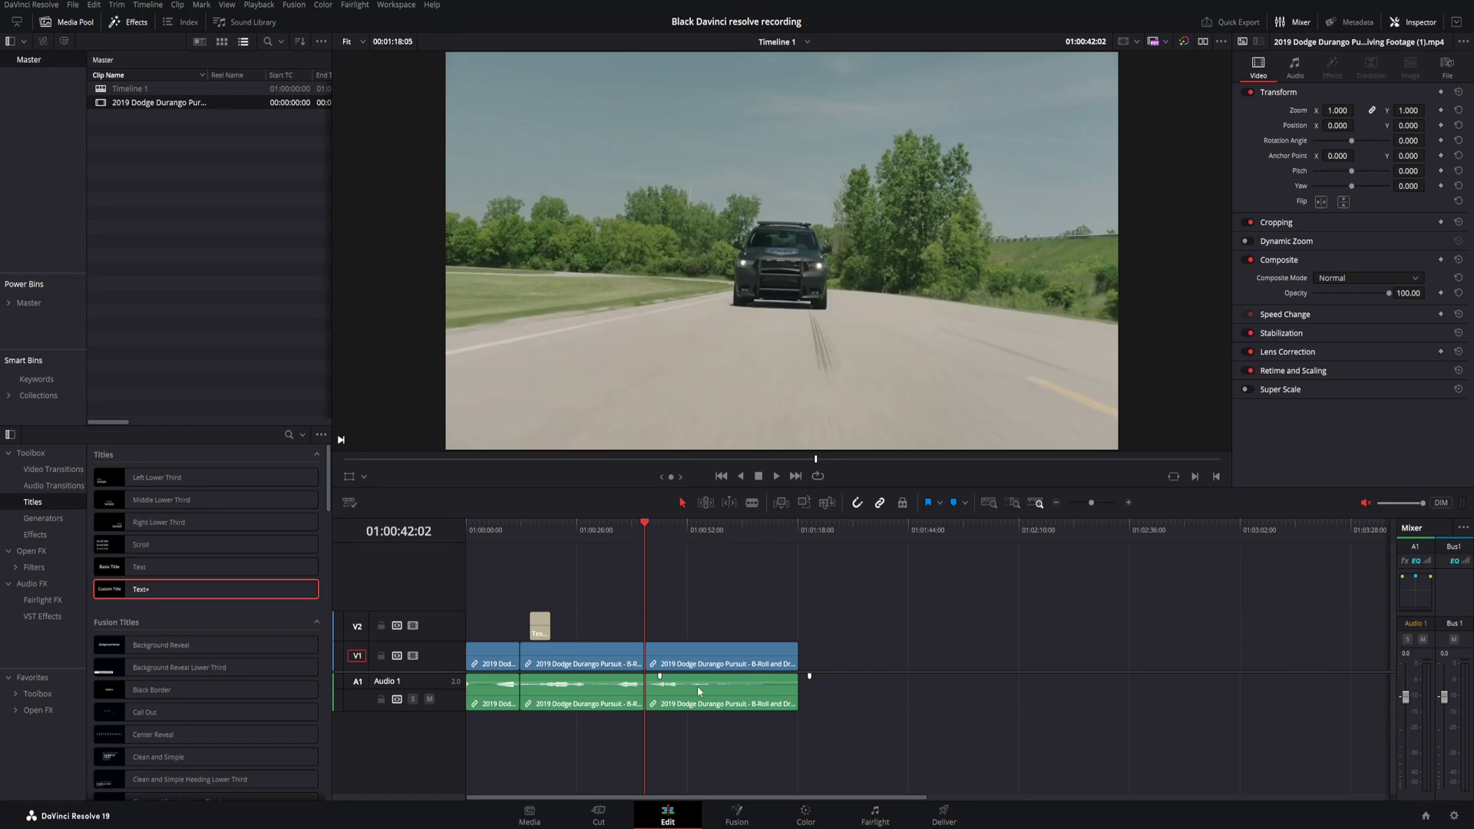
{"action": "left_click", "coordinate": [714, 683]}
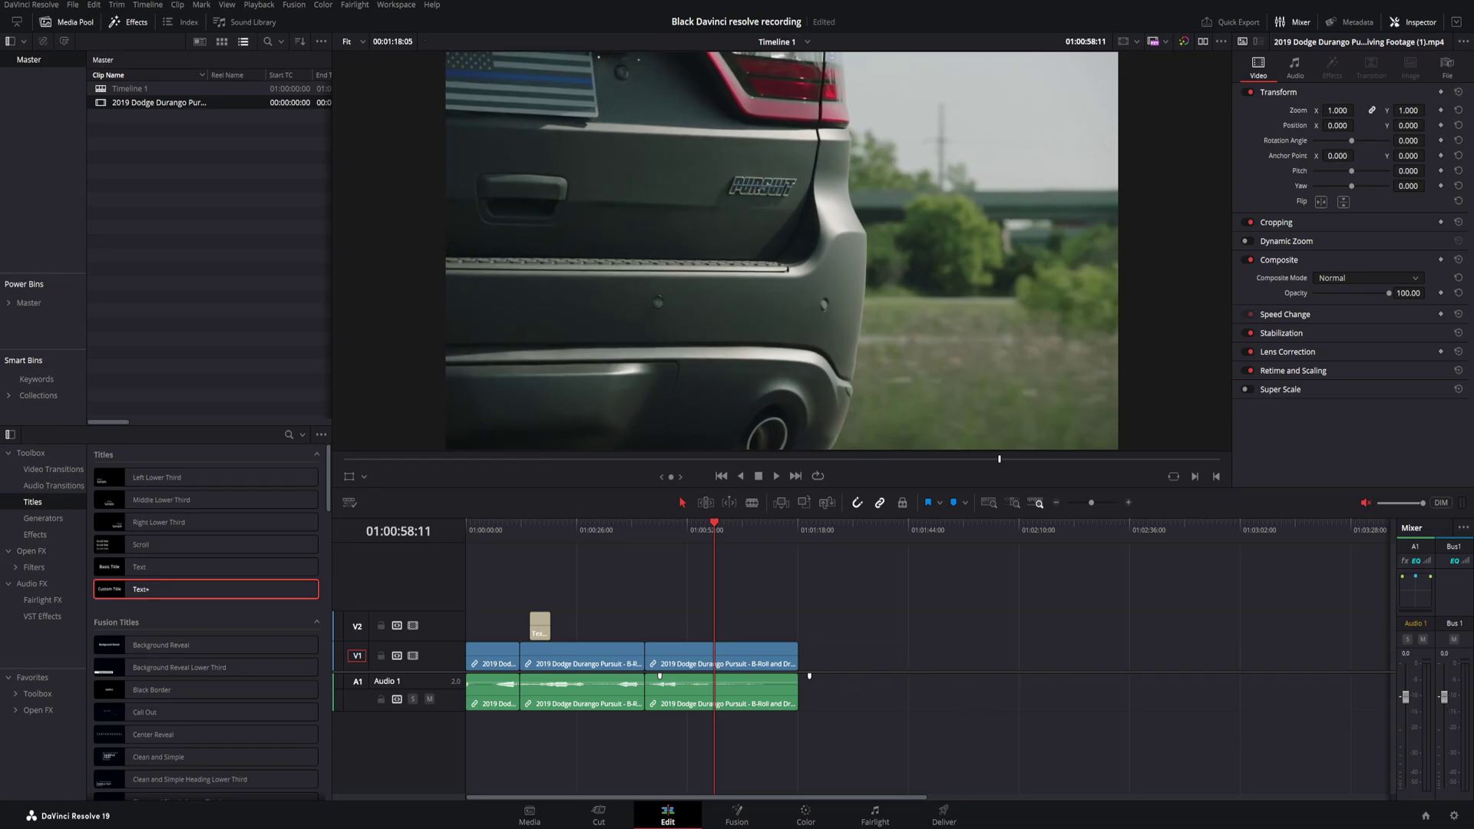
Overlay arrow.png on V2 with Zoom 0.35, Position 96/-176 and Rotation Angle 116.5
{"action": "left_click_drag", "start_coordinate": [1420, 574], "coordinate": [728, 626]}
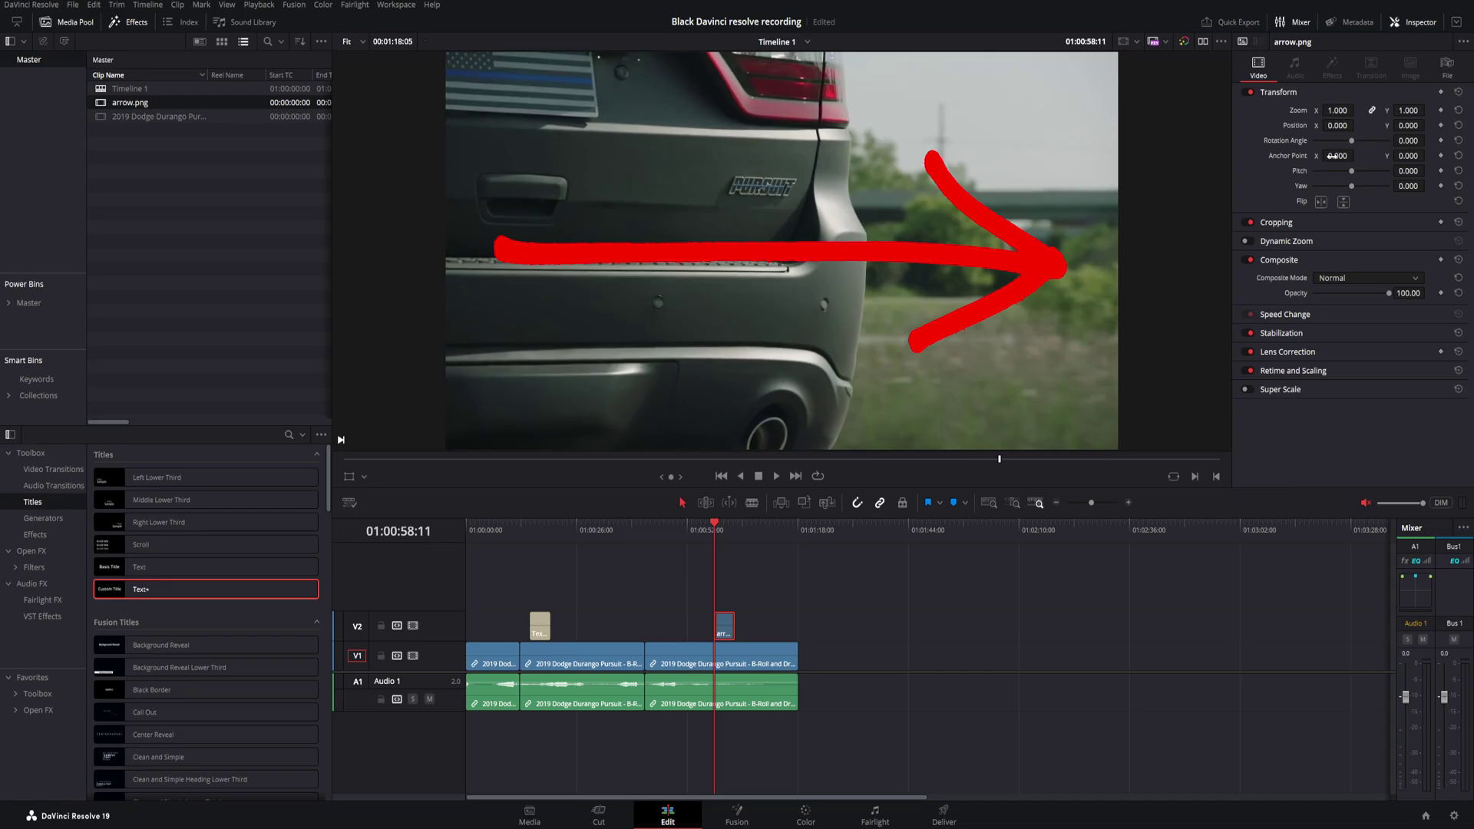
{"action": "mouse_move", "coordinate": [1395, 140]}
{"action": "left_mouse_down"}
{"action": "mouse_move", "coordinate": [1341, 120]}
{"action": "mouse_move", "coordinate": [1382, 125]}
{"action": "left_mouse_up"}
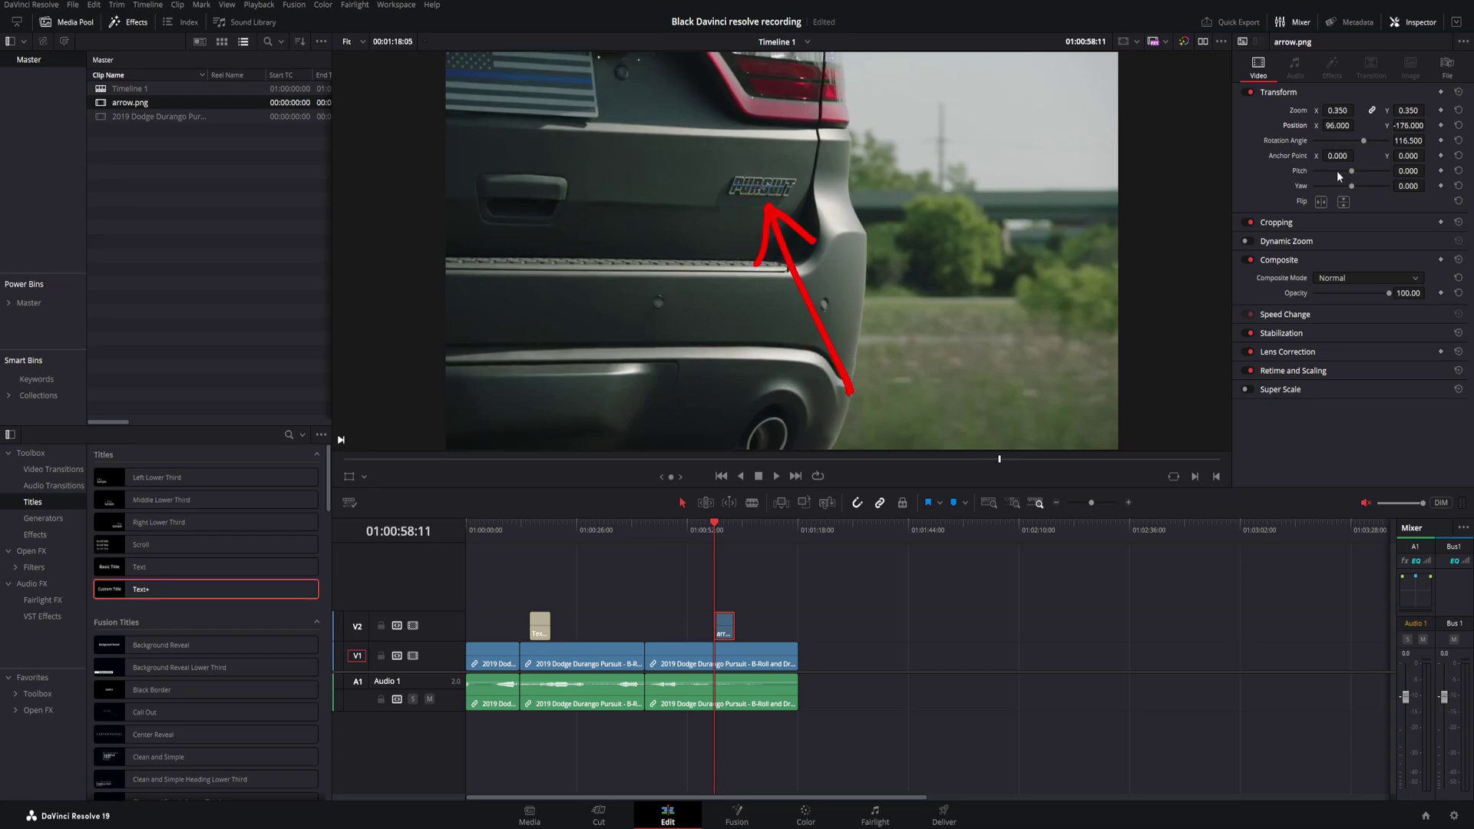
{"action": "left_click_drag", "start_coordinate": [1086, 505], "coordinate": [1097, 503]}
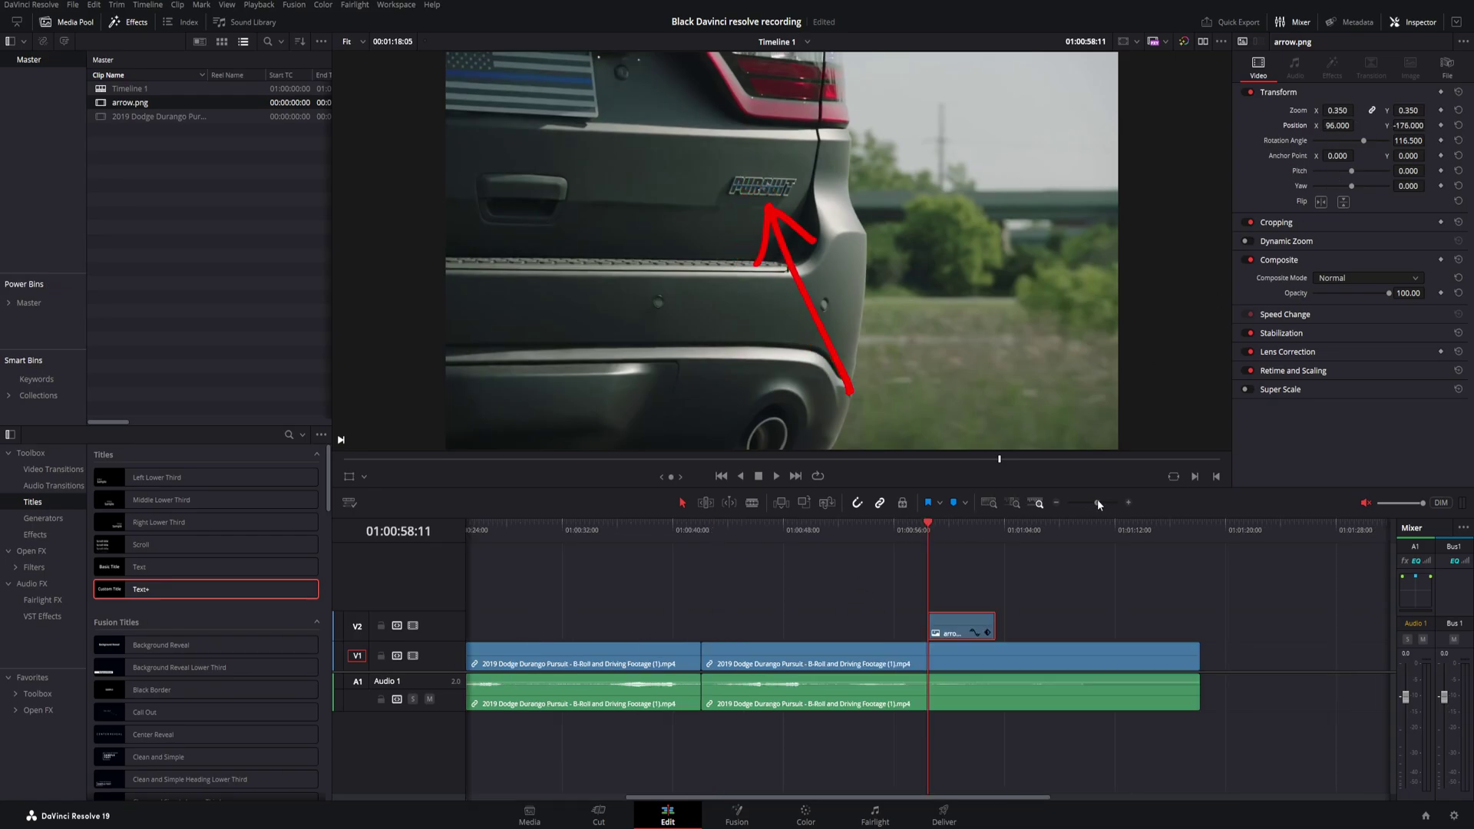
Trim the arrow.png overlay to end at 01:01:01:07, deleting the remaining piece
{"action": "left_click", "coordinate": [918, 530]}
{"action": "key", "text": "space"}
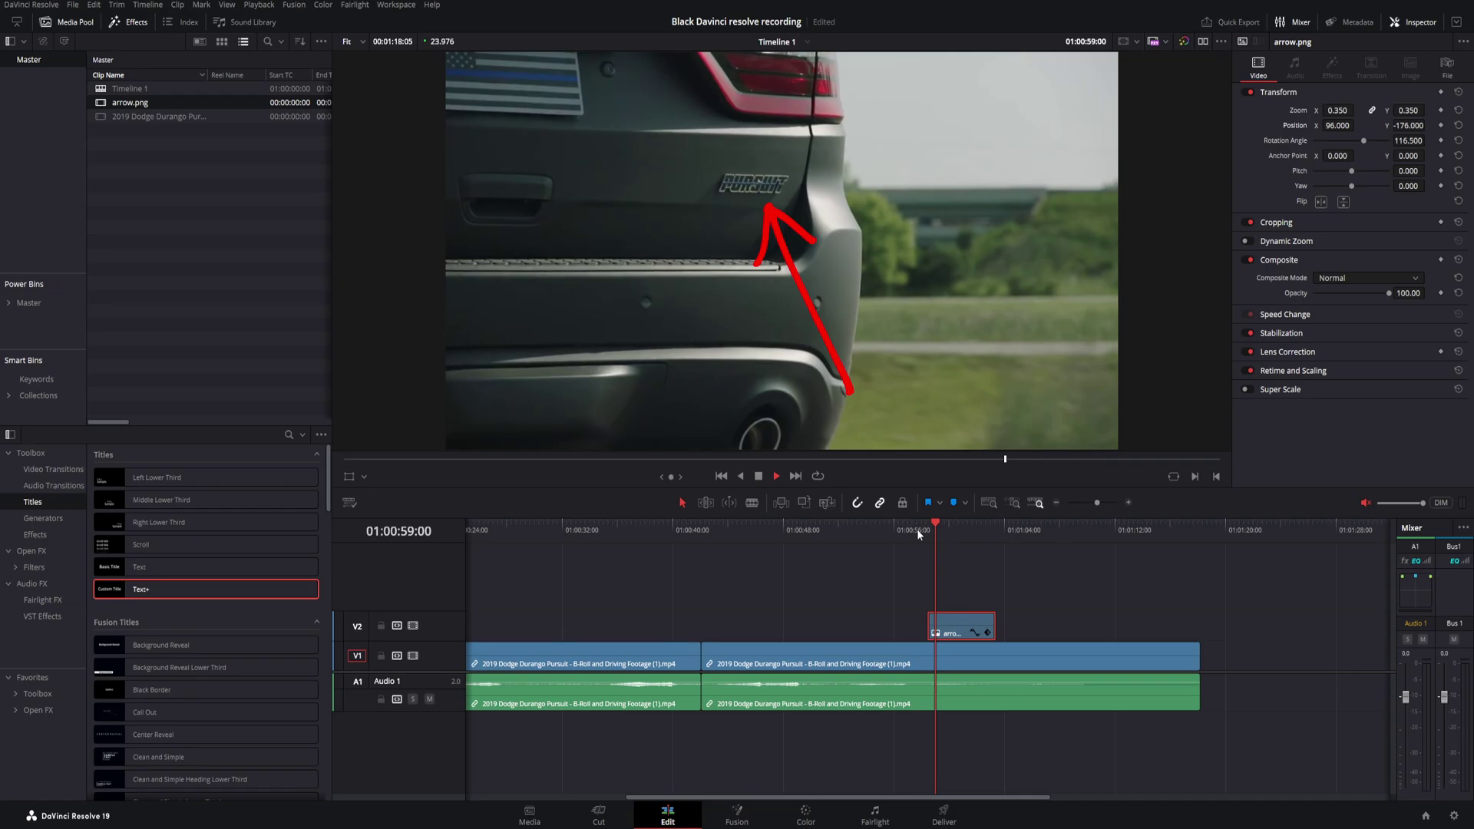
{"action": "key", "text": "space"}
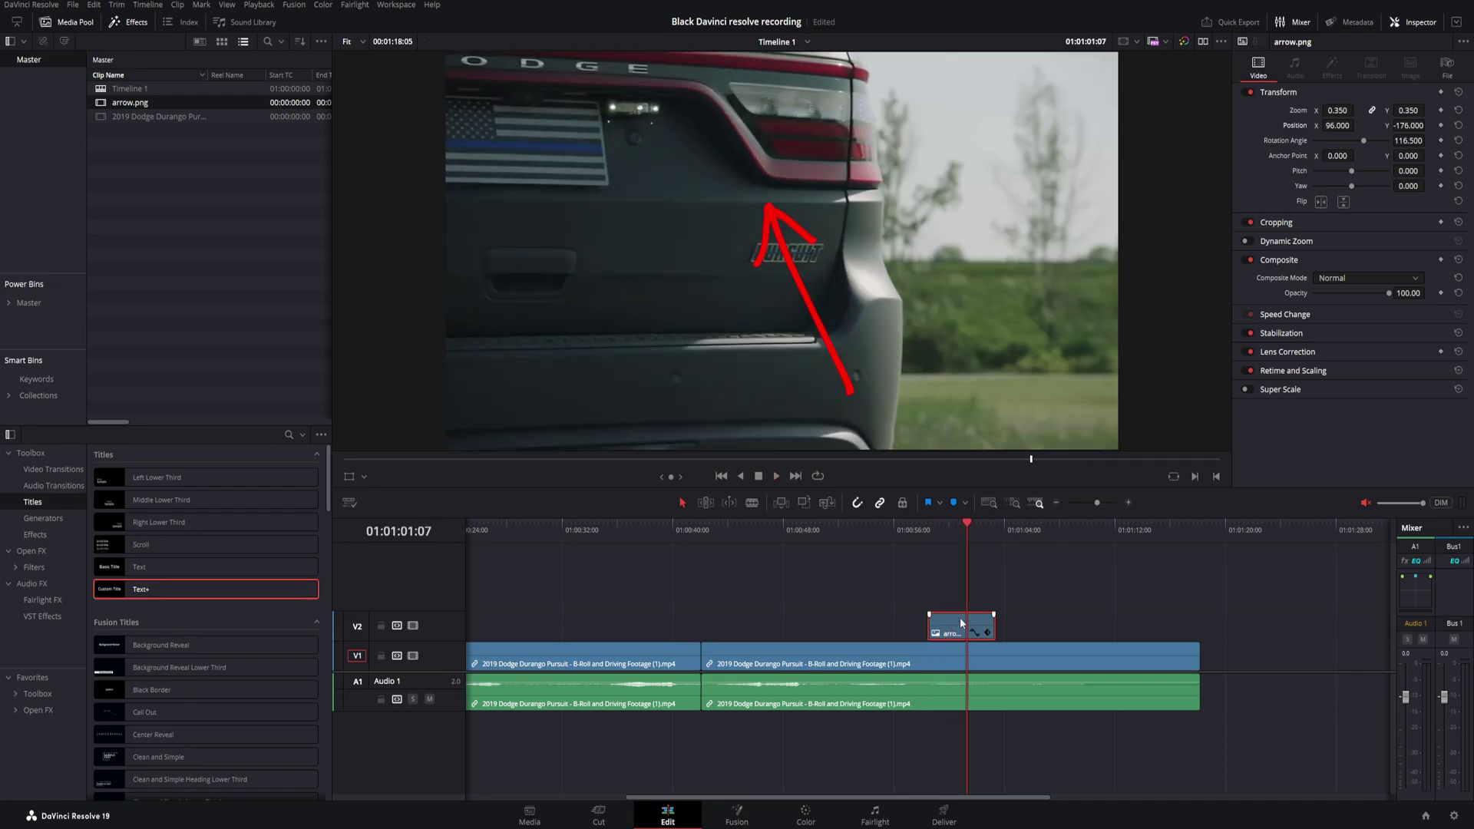
{"action": "mouse_move", "coordinate": [993, 619]}
{"action": "left_mouse_down"}
{"action": "mouse_move", "coordinate": [1049, 619]}
{"action": "mouse_move", "coordinate": [991, 631]}
{"action": "left_mouse_up"}
{"action": "key", "text": "ctrl+b"}
{"action": "key", "text": "Delete"}
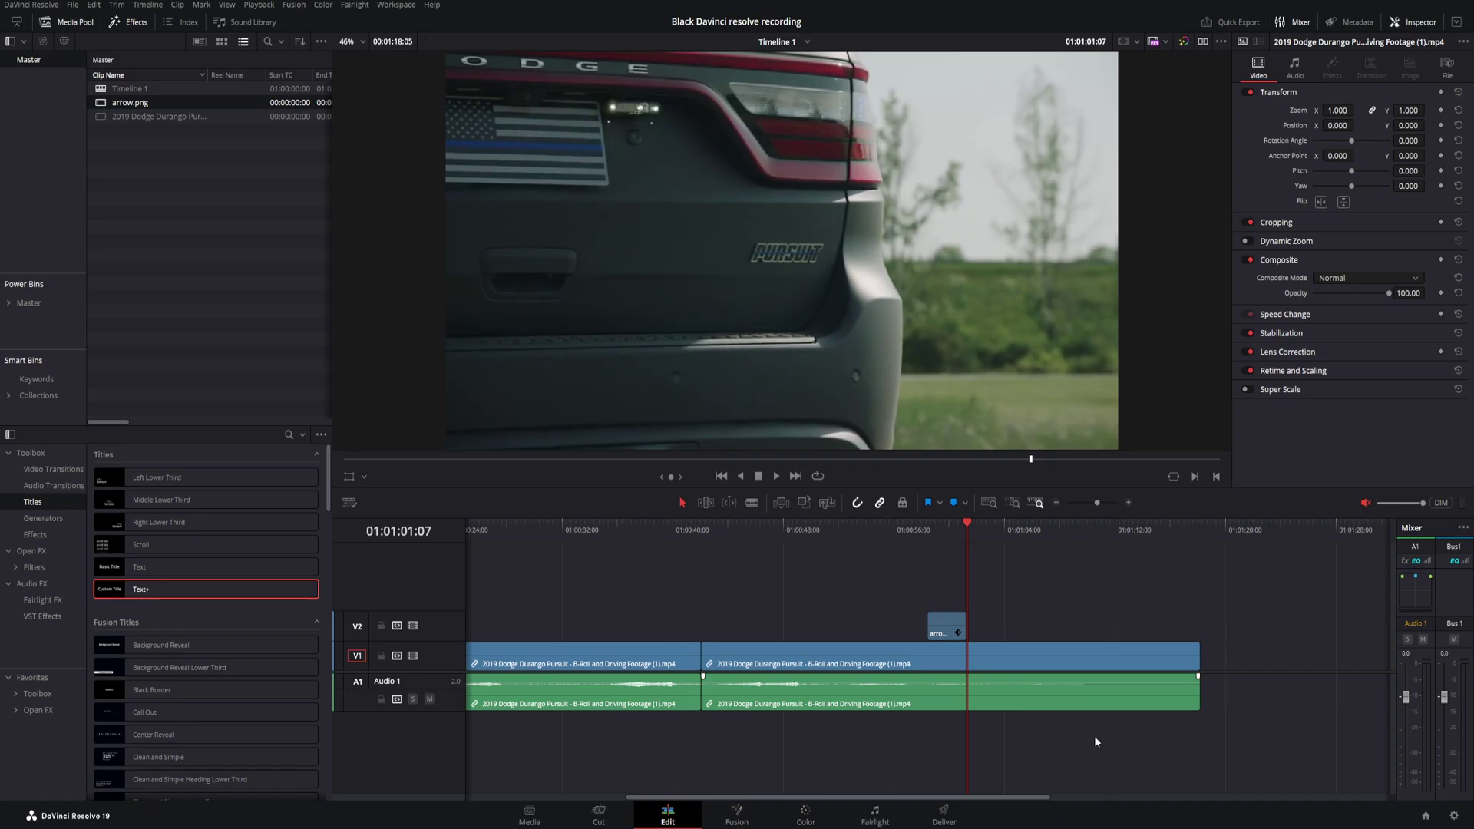
On the Deliver page, apply the YouTube 1080p preset and name the file 'The video'
{"action": "left_click", "coordinate": [951, 817]}
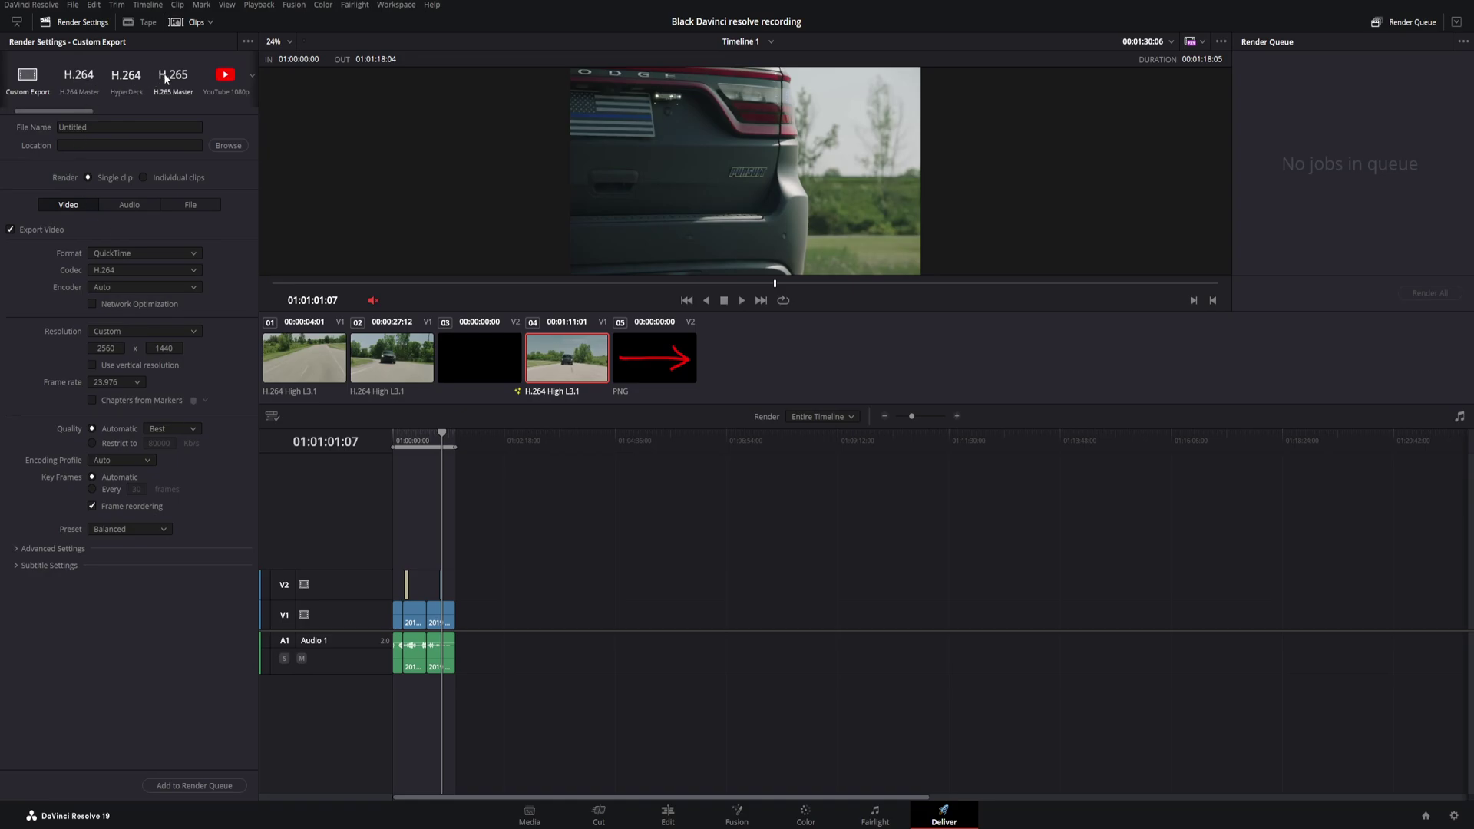
{"action": "left_click", "coordinate": [225, 76]}
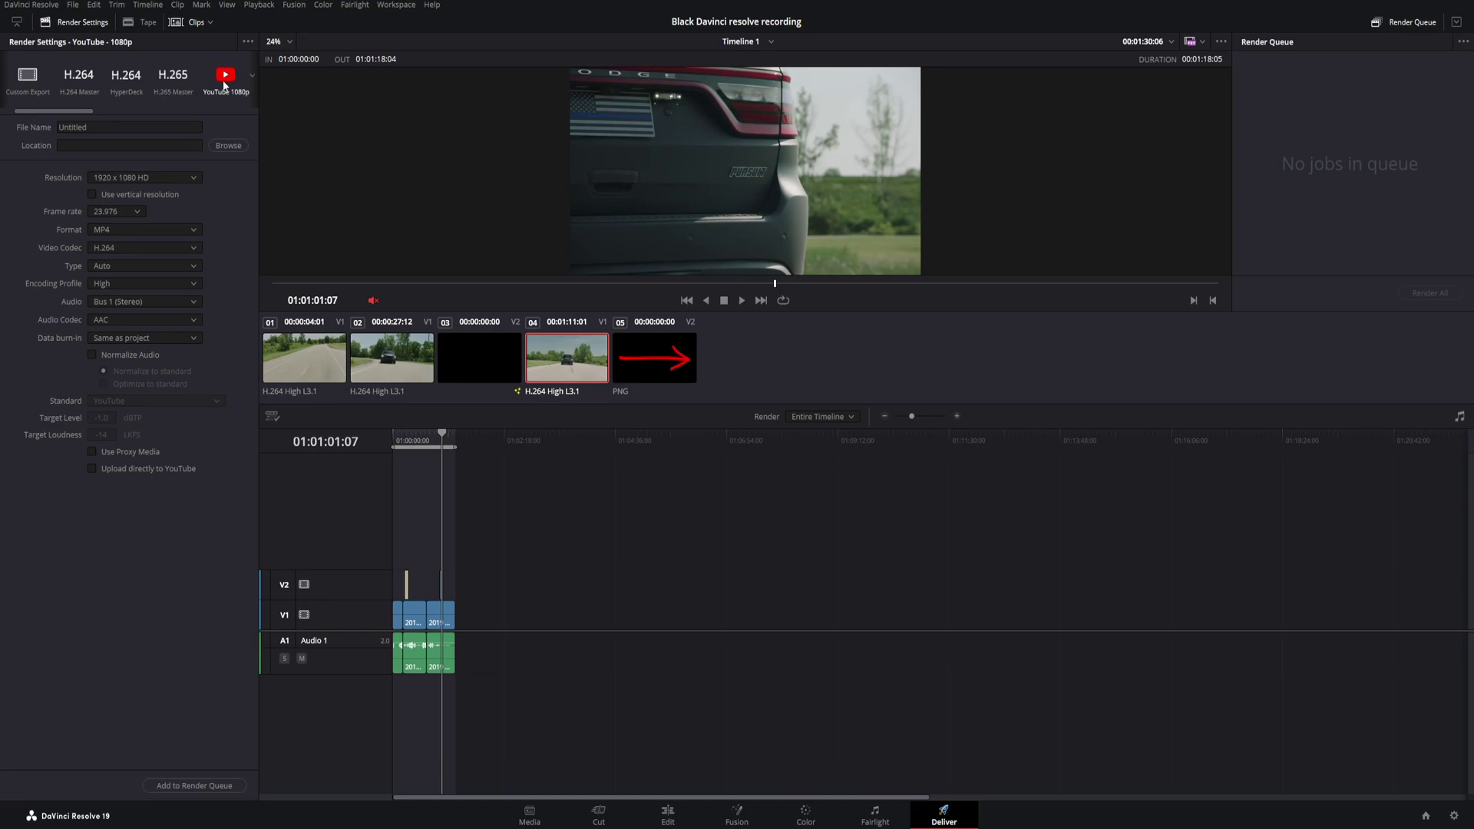
{"action": "key", "text": "Tab"}
{"action": "type", "text": "The video"}
Queue 'The video' for export to E:\Videos and render it
{"action": "left_click", "coordinate": [196, 789]}
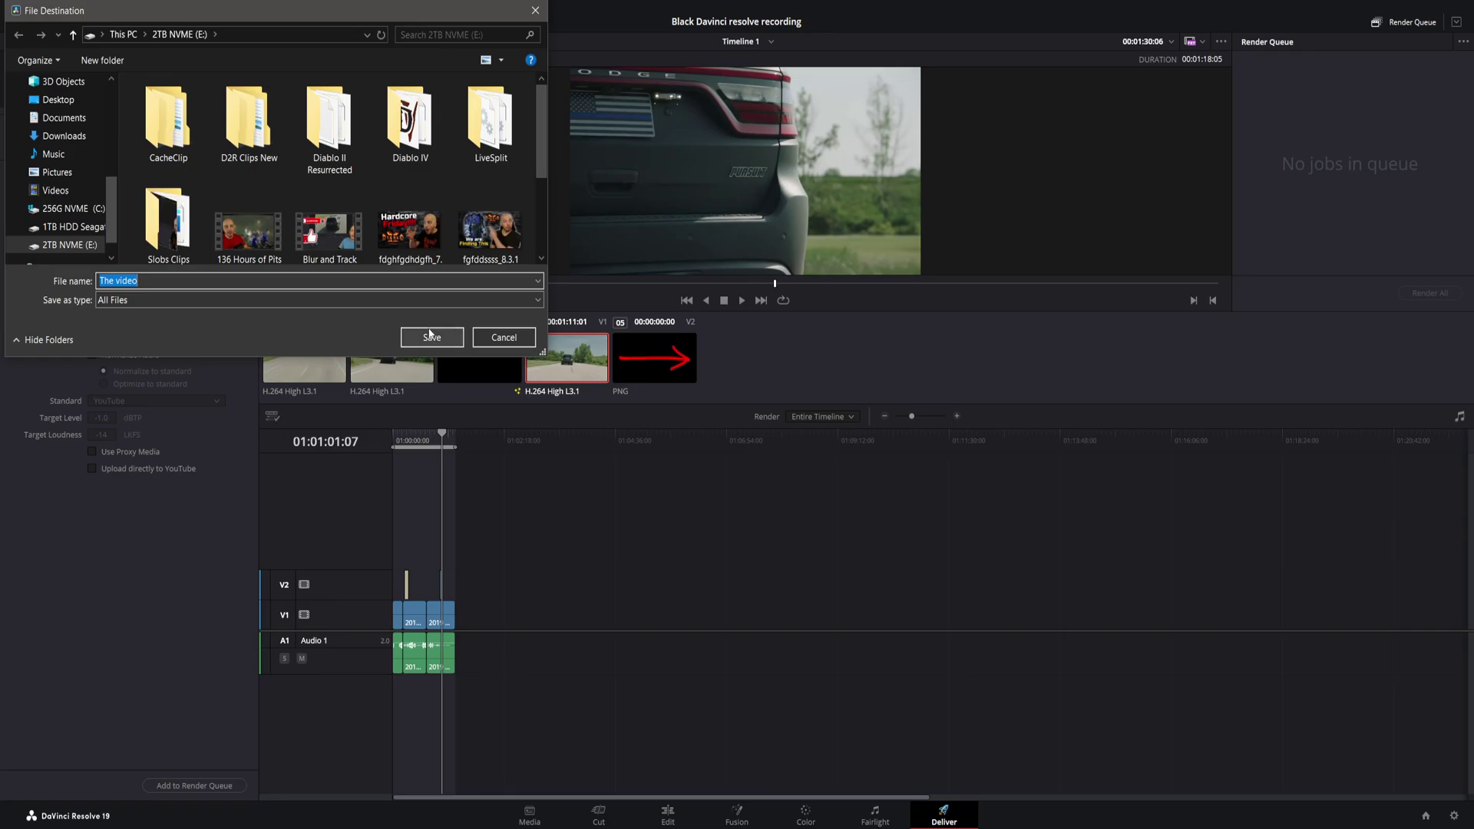
{"action": "left_click", "coordinate": [431, 336]}
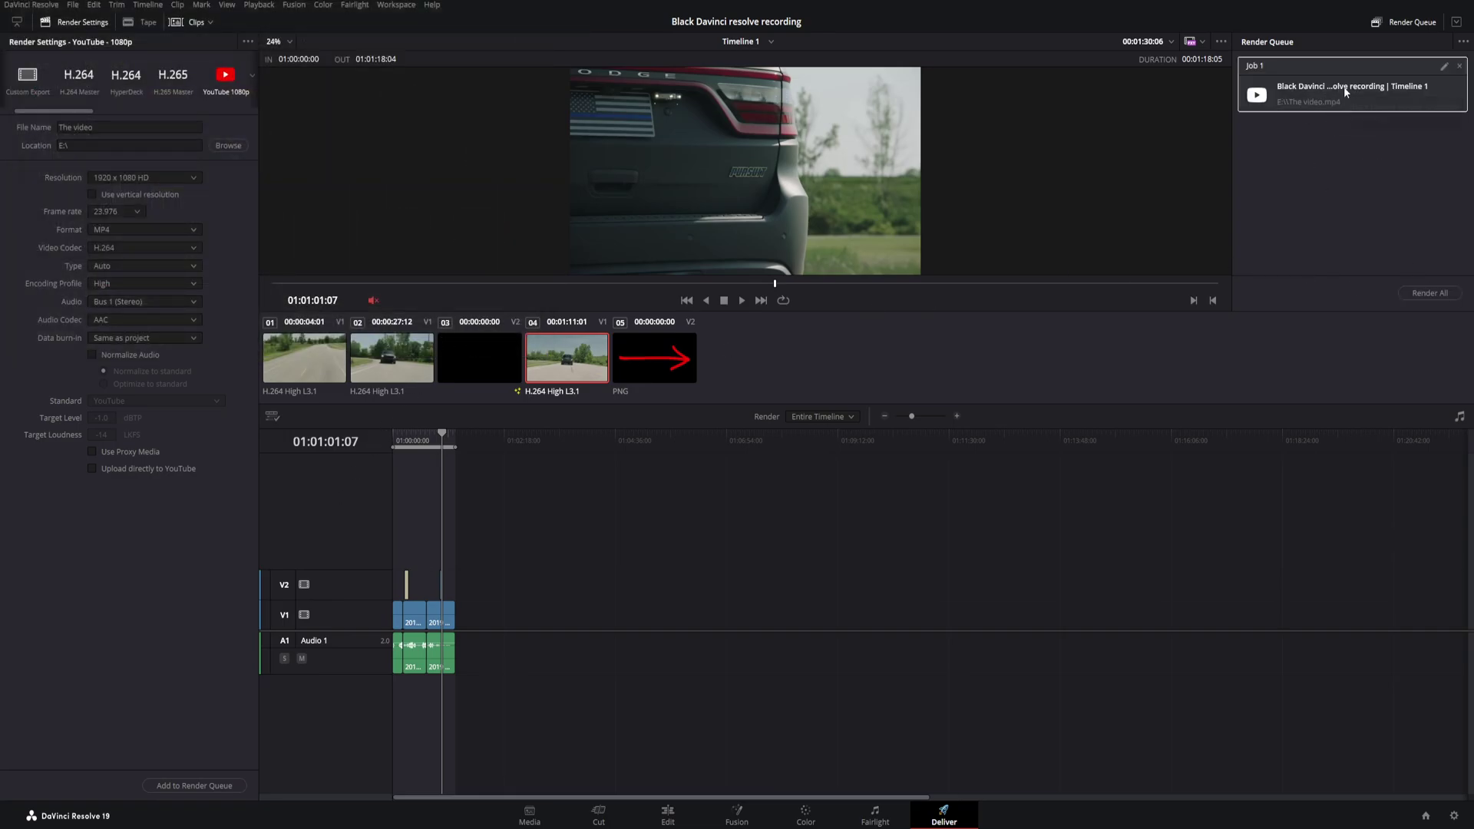
{"action": "left_click", "coordinate": [1417, 301]}
Show the exported 'The video' MP4 (79.7 MB, 1:18) in E:\Videos
{"action": "left_click", "coordinate": [1432, 505]}
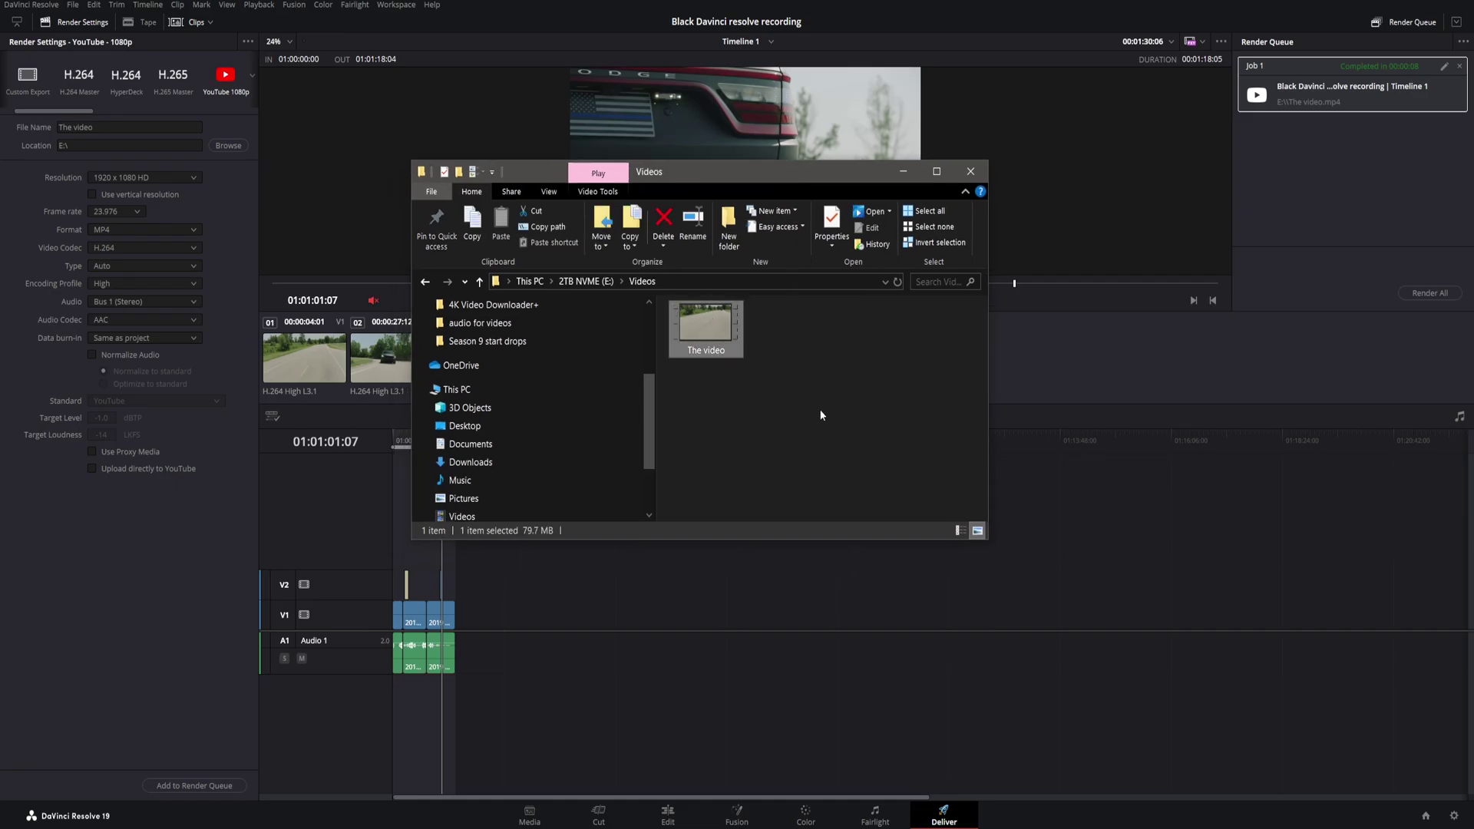
{"action": "mouse_move", "coordinate": [725, 342]}
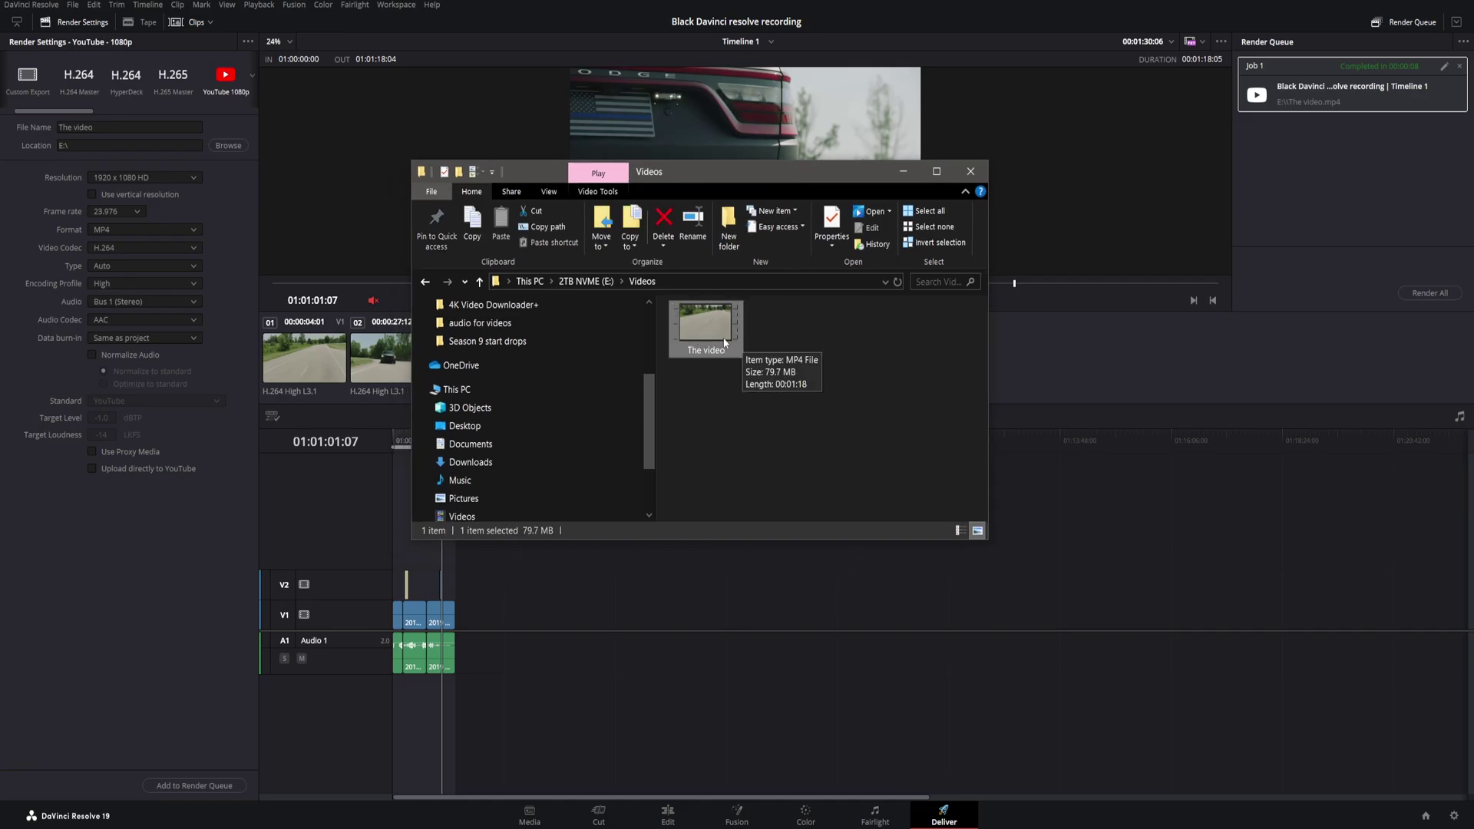
{"action": "left_click_drag", "start_coordinate": [768, 176], "coordinate": [843, 222]}
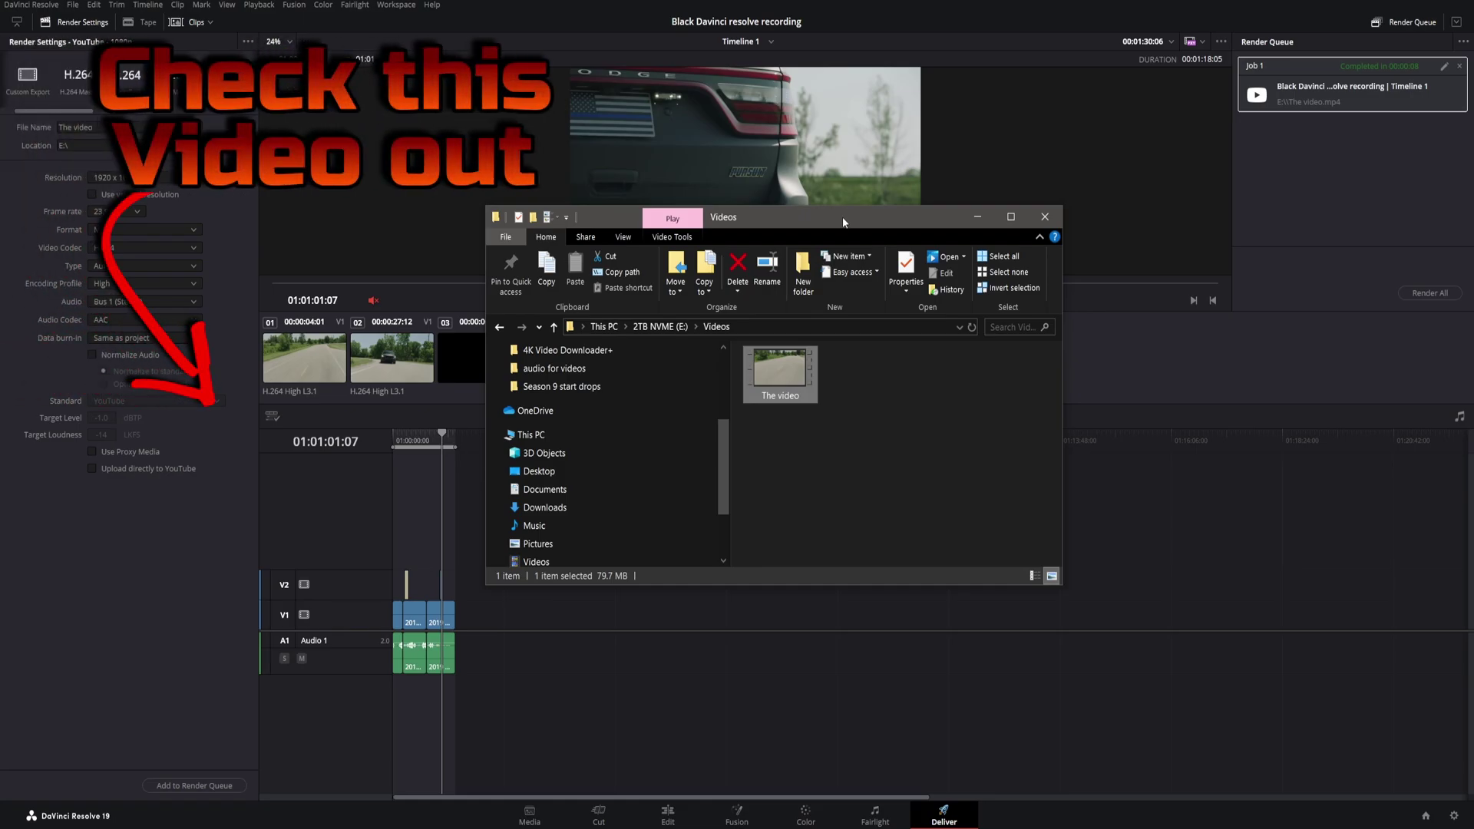